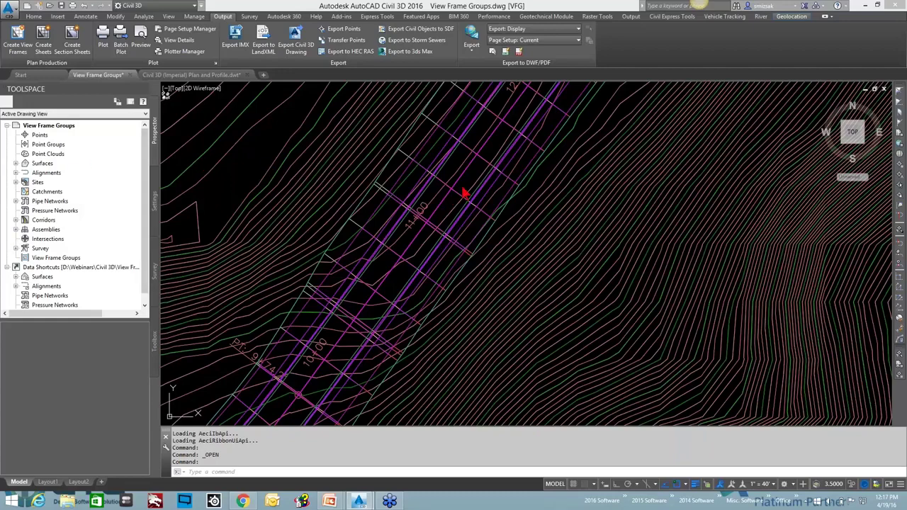
scroll(587, 198, down, 5)
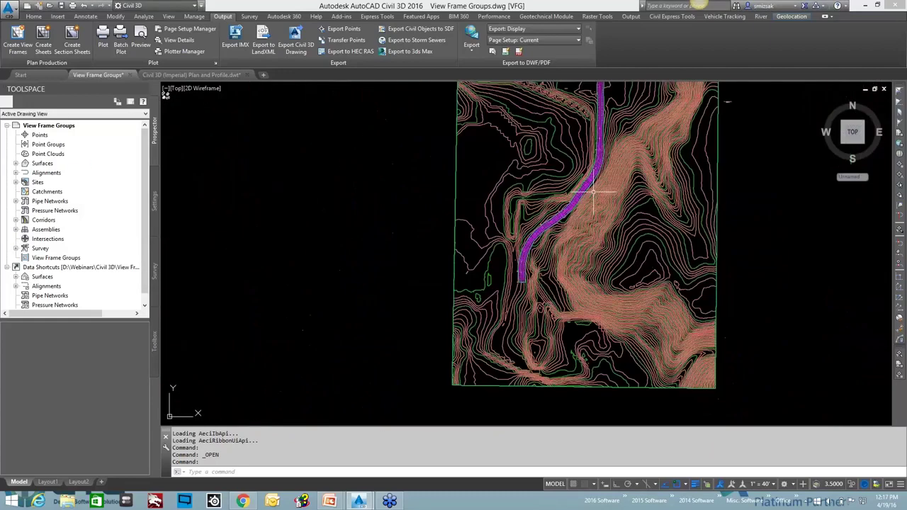
scroll(542, 221, up, 10)
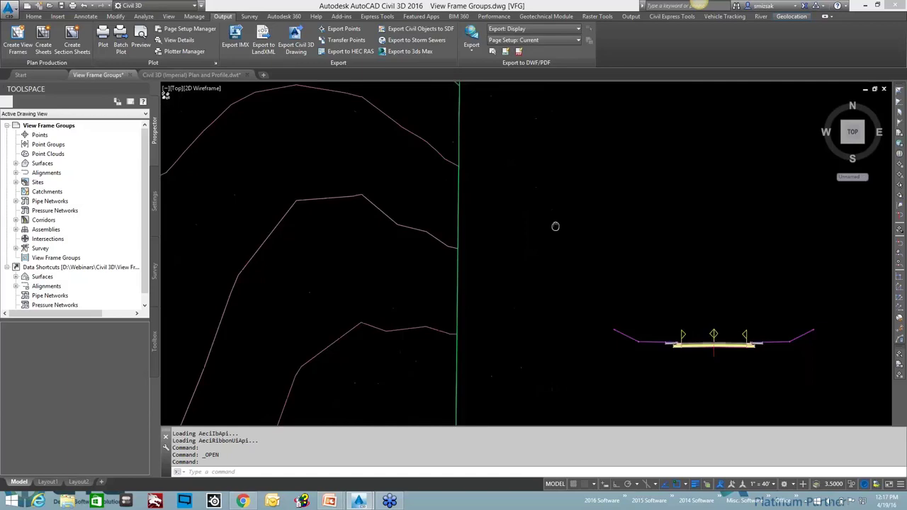
scroll(511, 265, down, 8)
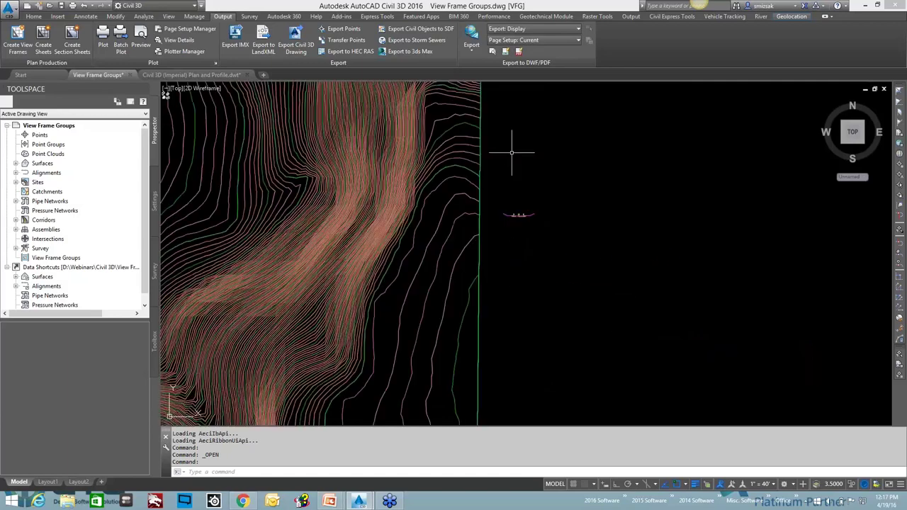
scroll(540, 304, down, 3)
mouse_move(541, 304)
middle_down()
mouse_move(534, 338)
mouse_move(354, 328)
middle_up()
scroll(546, 203, up, 5)
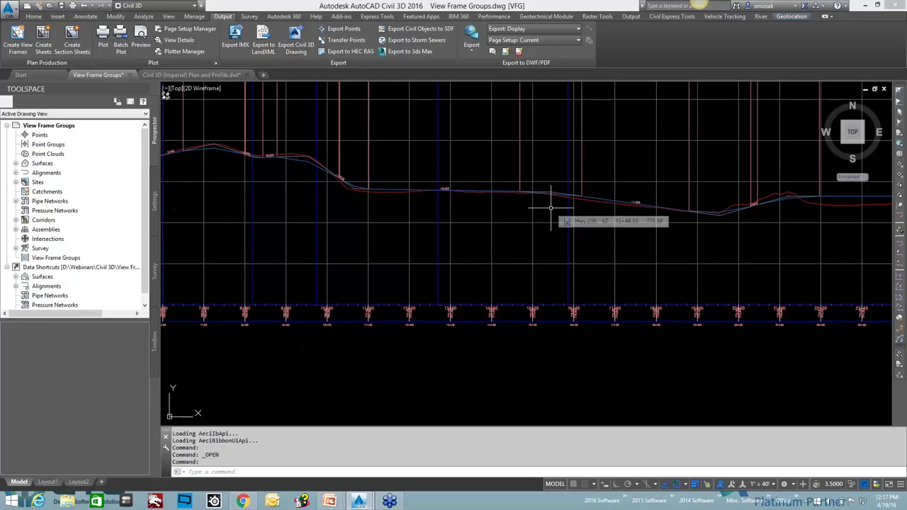
scroll(550, 208, down, 5)
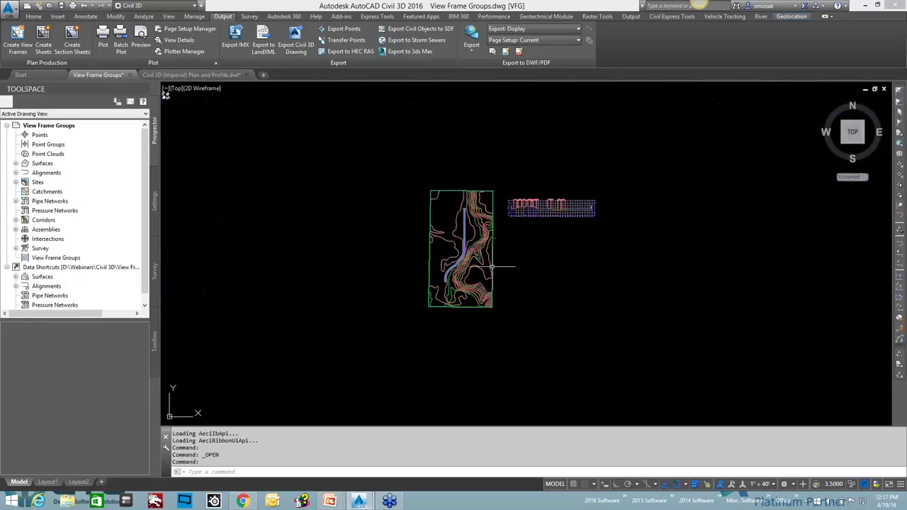
scroll(489, 269, up, 7)
scroll(498, 233, up, 2)
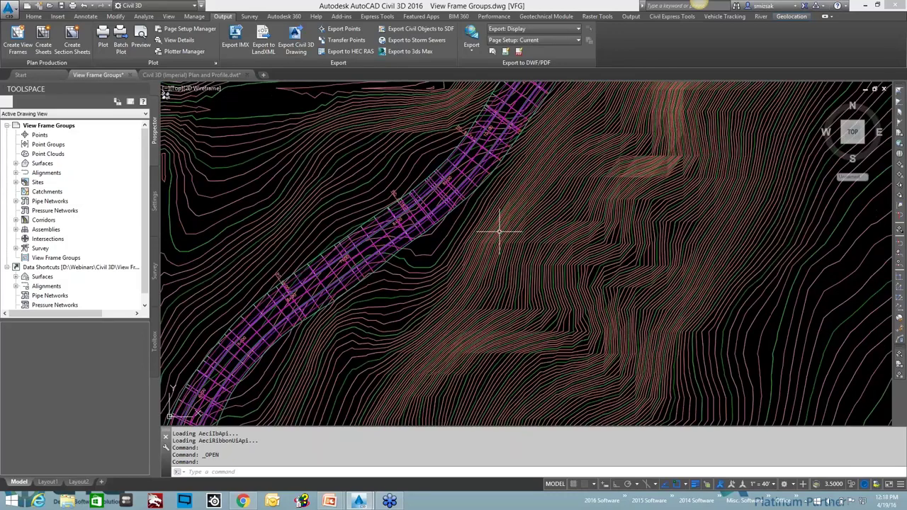
mouse_move(498, 233)
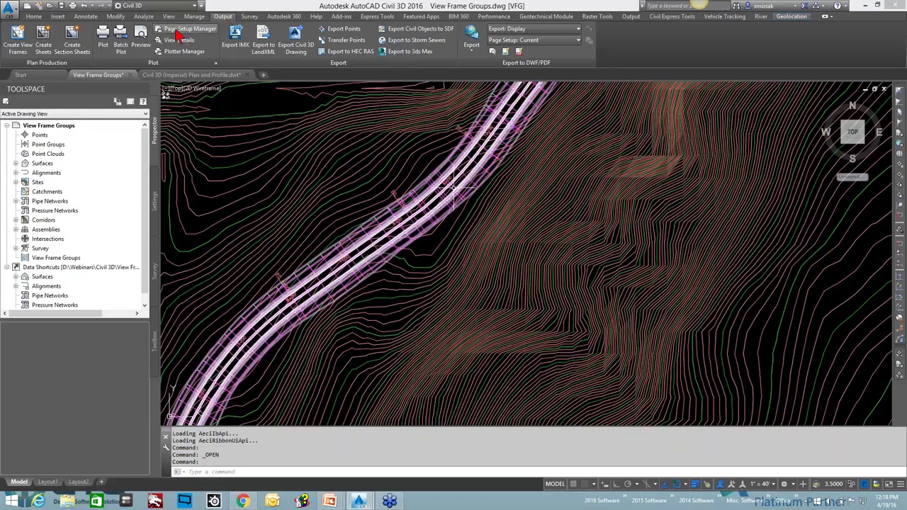
- Launch Create View Frames for the Hwy 21 alignment with its automatic 0+00.00' to 32+69.68' range
click(18, 42)
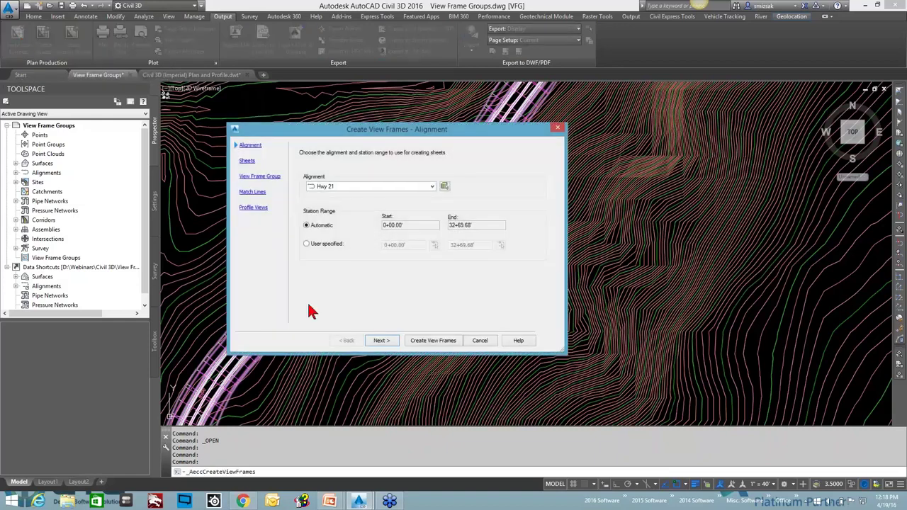
click(345, 187)
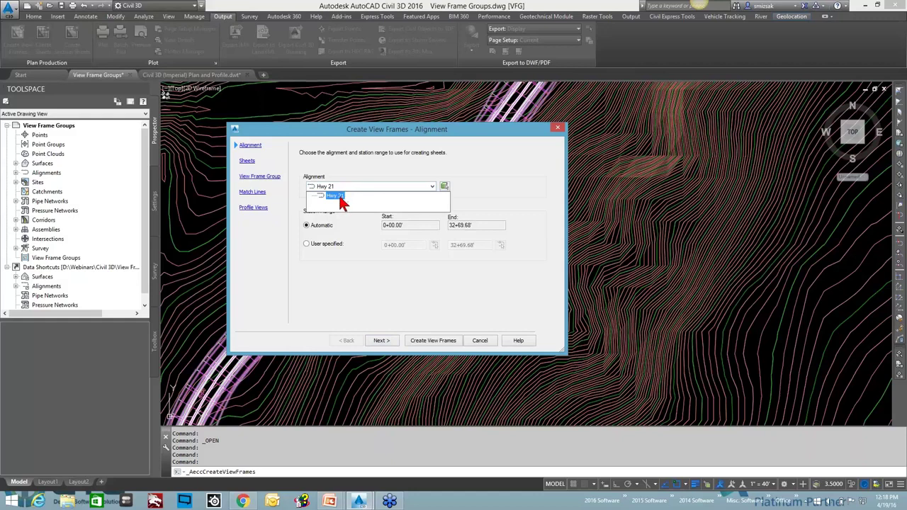
click(340, 202)
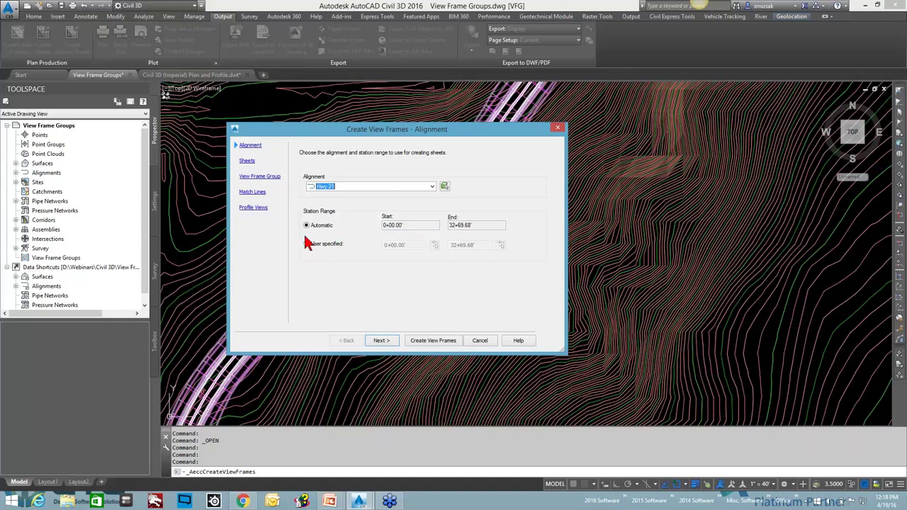
- On the Sheets step, try Plan only and Profile only, then settle on Plan and Profile
click(380, 341)
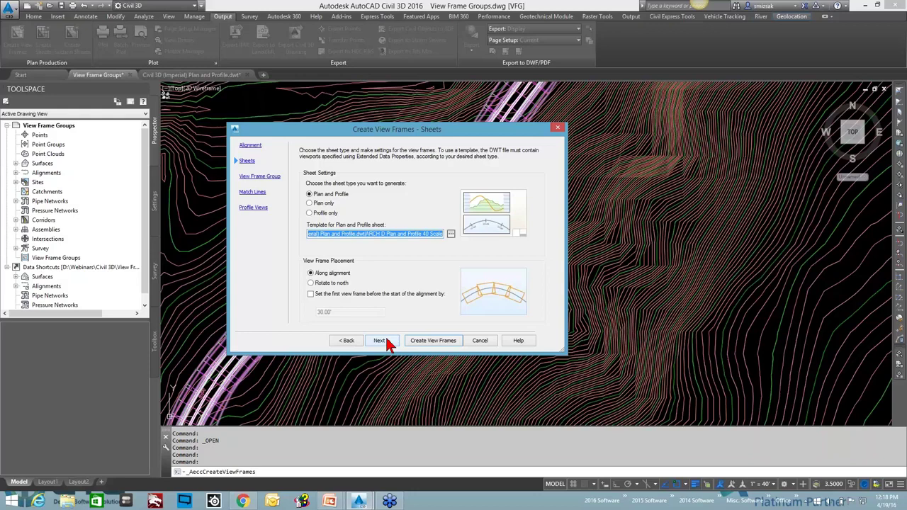
click(326, 203)
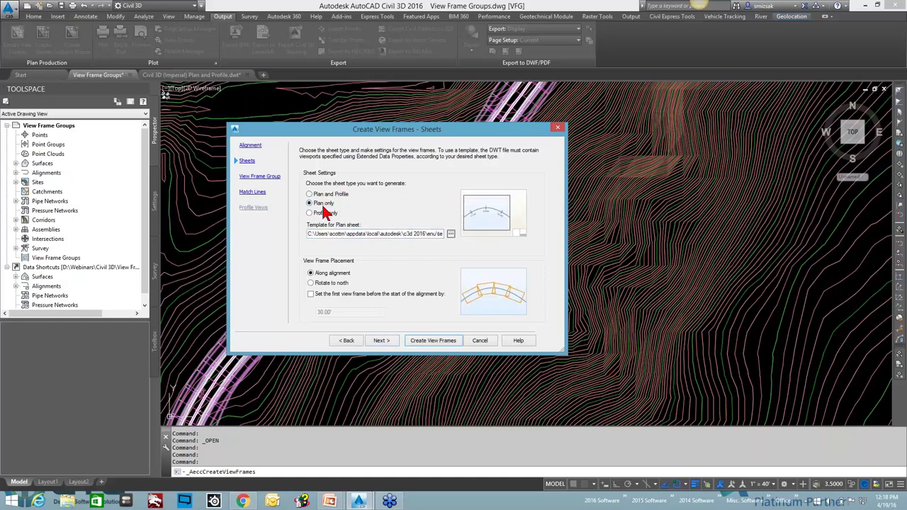
click(326, 213)
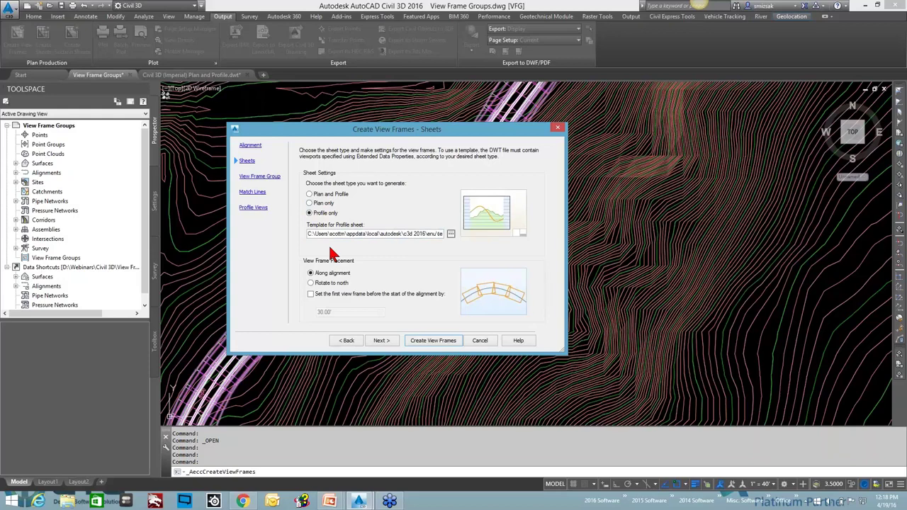
click(326, 195)
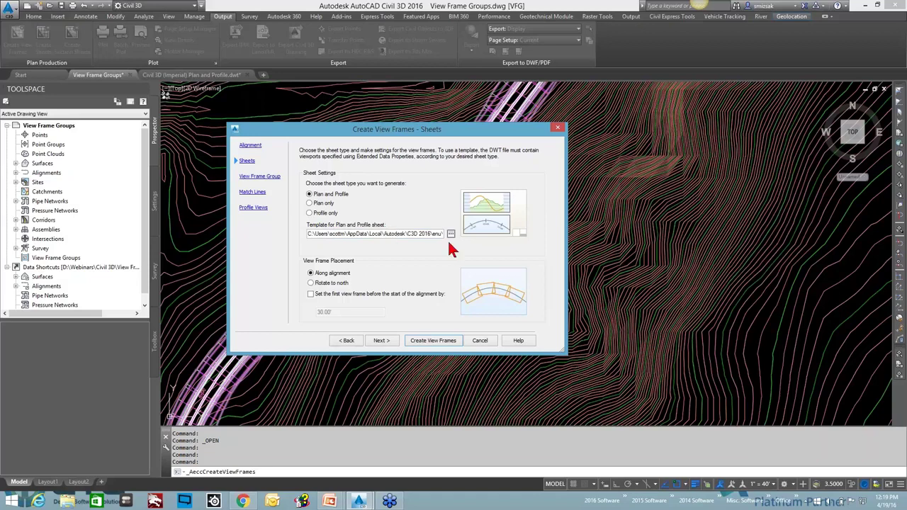
- Load Template > Plan Production > Civil 3D (Imperial) Plan and Profile.dwt and pick its ANSI D Plan and Profile 40 Scale layout
click(452, 235)
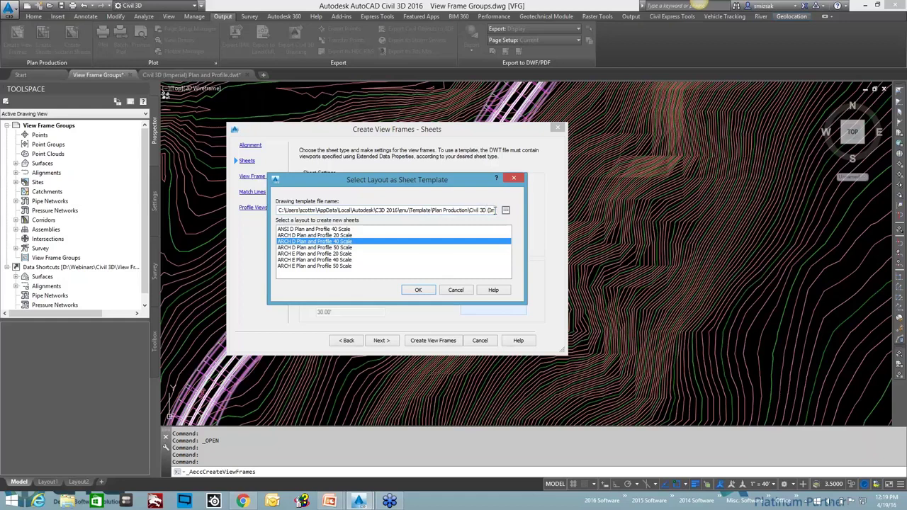
click(505, 209)
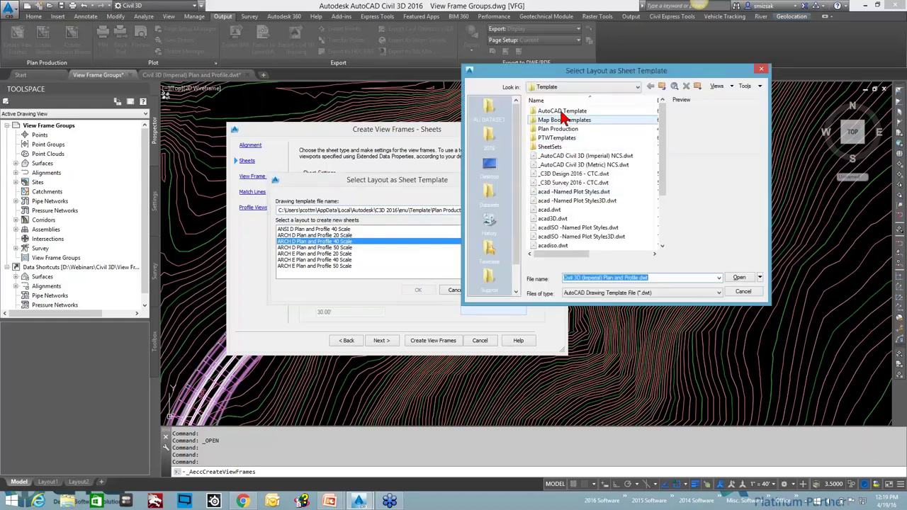
click(579, 85)
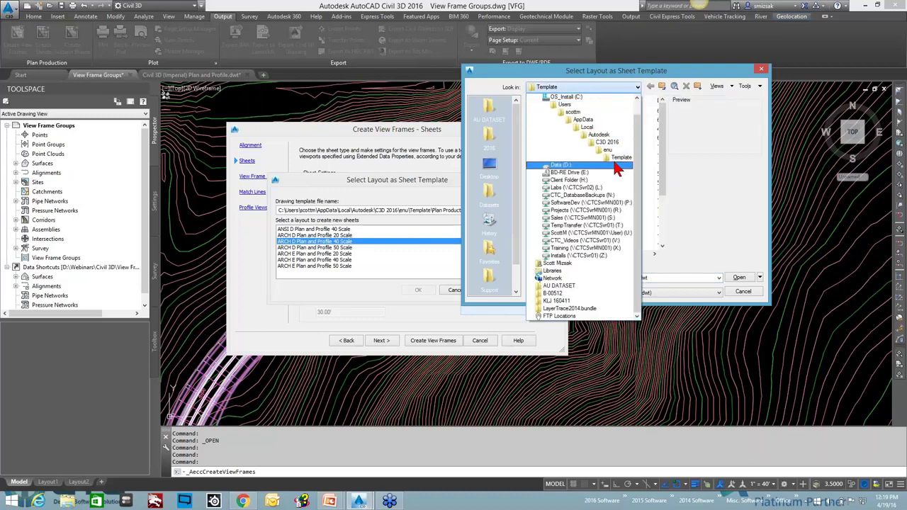
click(620, 156)
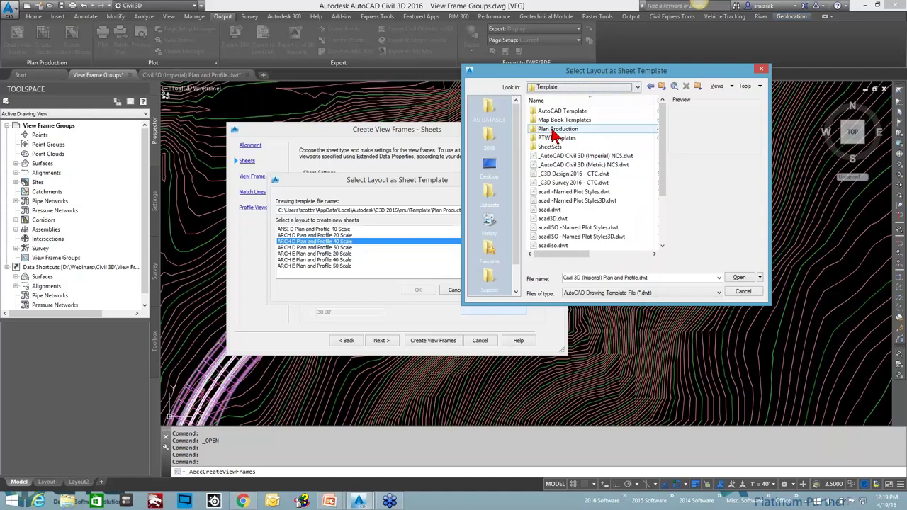
double_click(556, 134)
click(565, 115)
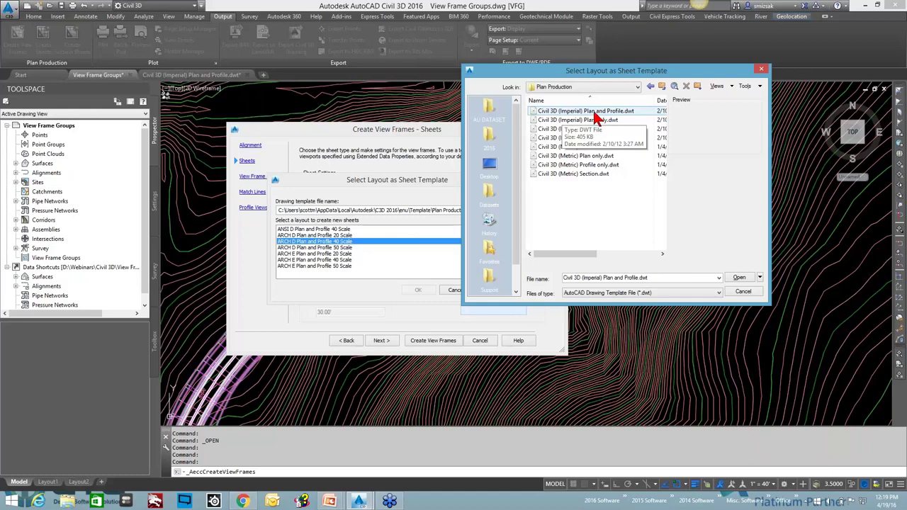
double_click(595, 112)
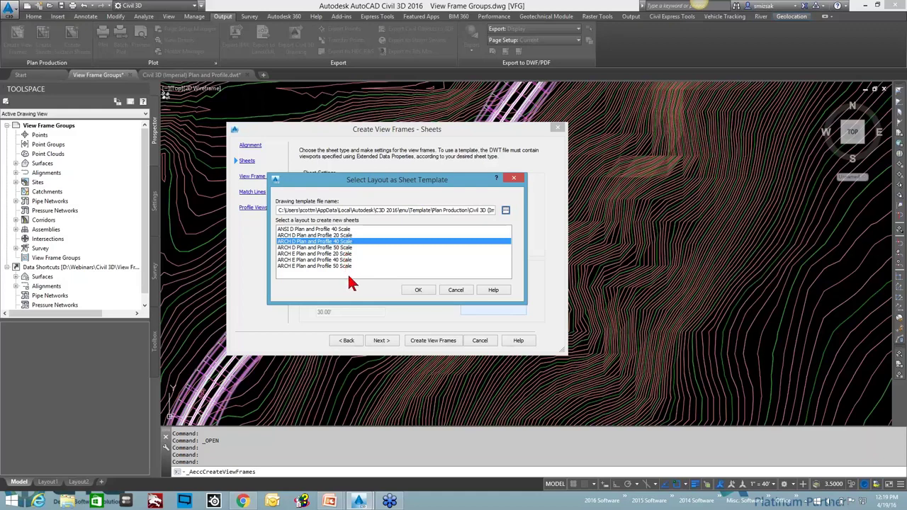
click(768, 488)
click(767, 488)
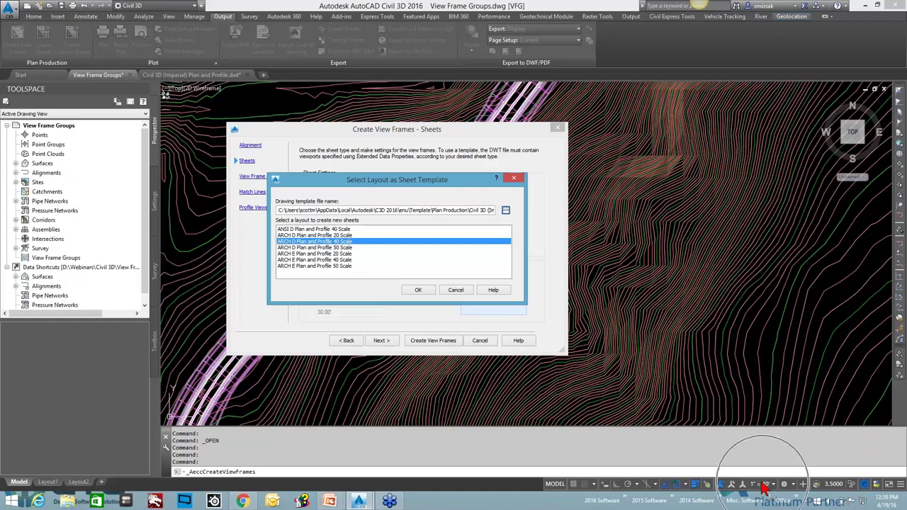
click(333, 230)
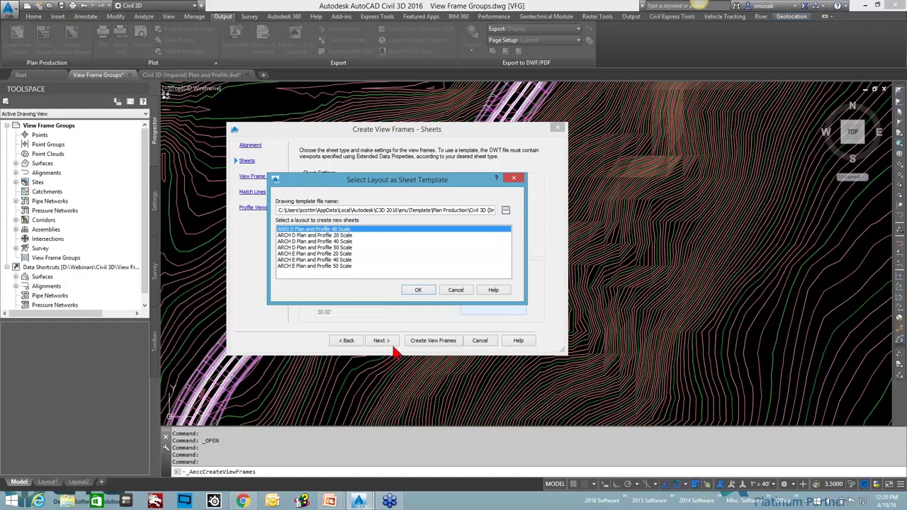
click(419, 292)
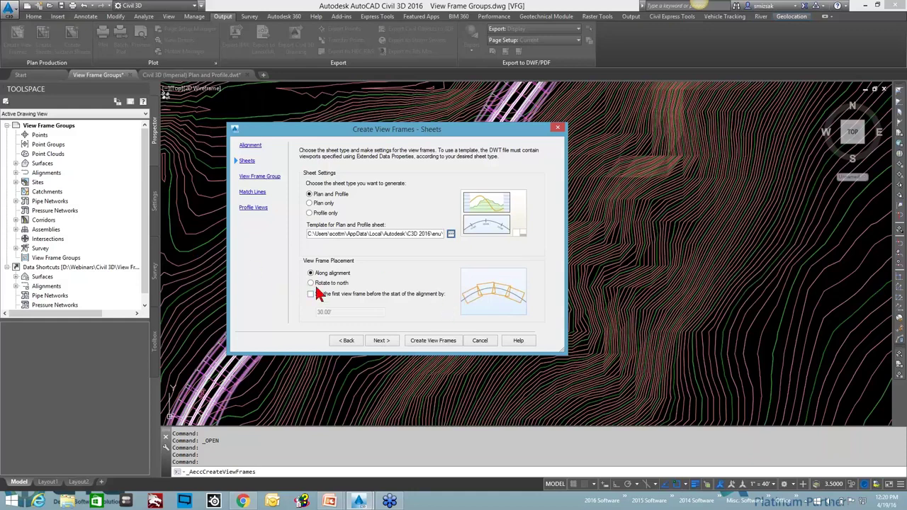
- Keep frames along the alignment rather than north, and start the first frame 30.00' early
click(312, 283)
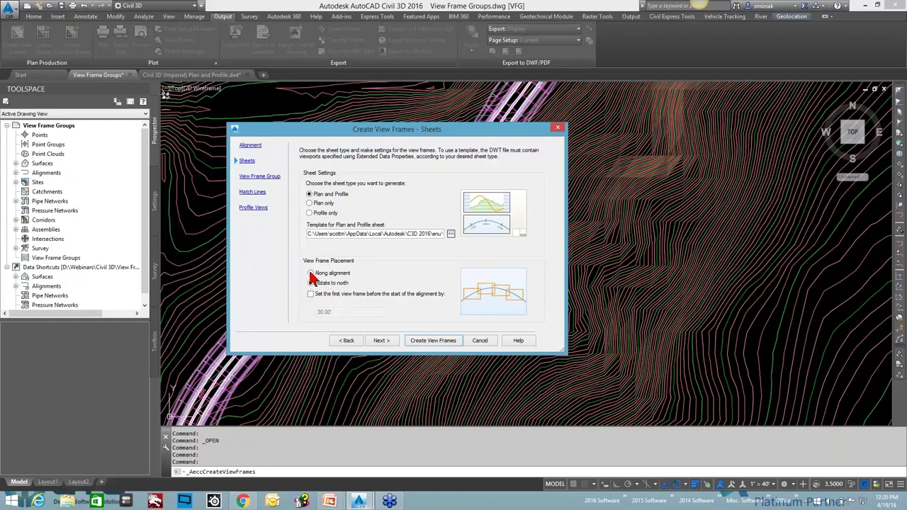
click(311, 274)
click(310, 294)
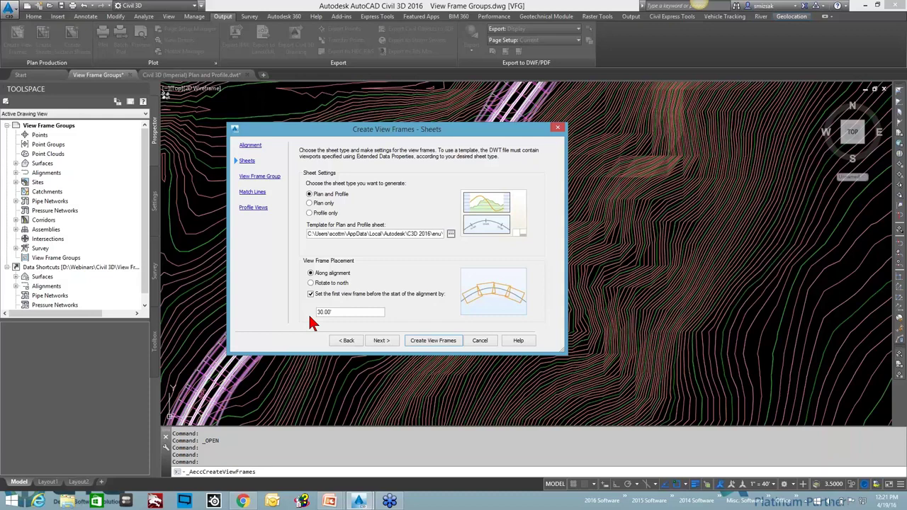
- Rename the view frame group to 'VFG -HWY 21' and close the Basic frame style unchanged
click(381, 341)
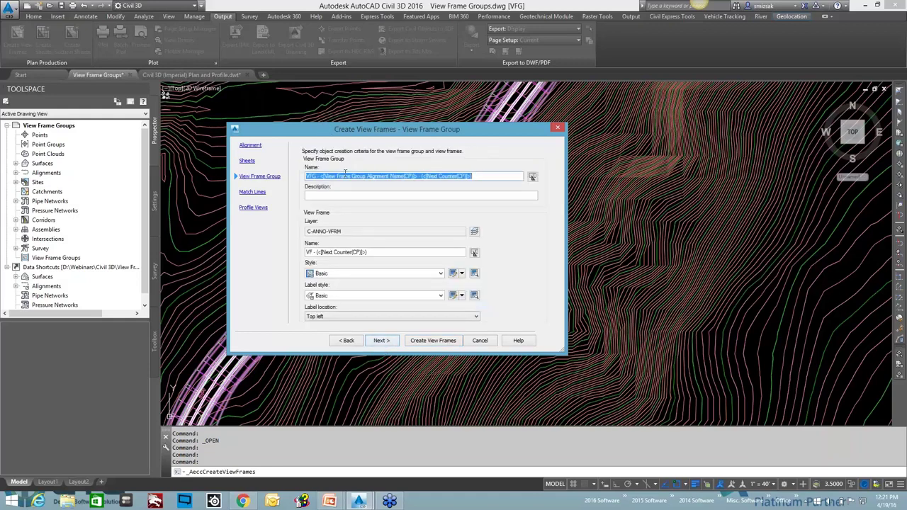
drag(489, 176, 319, 175)
text(HWY 21)
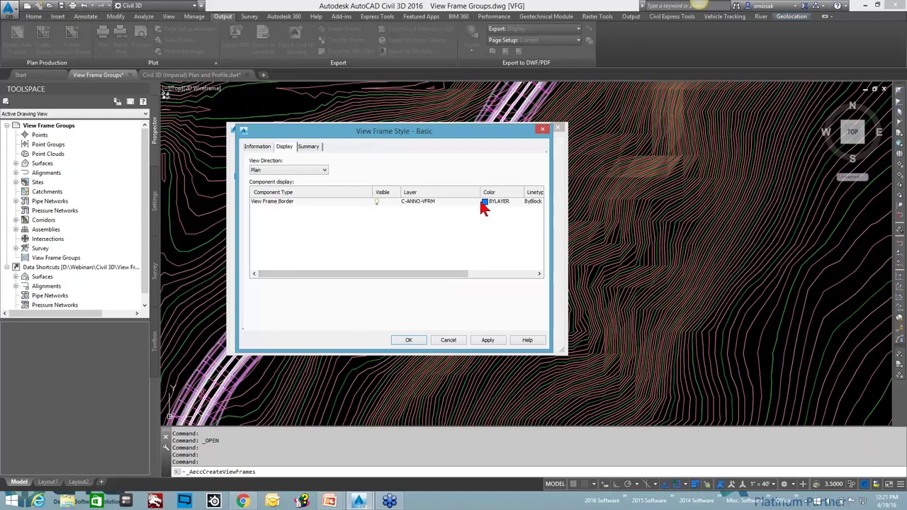
click(408, 340)
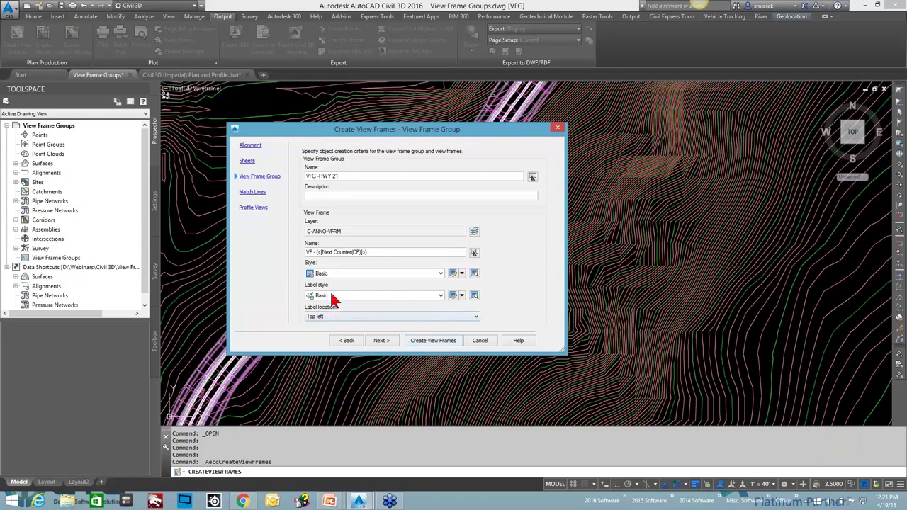
- Review the Basic label style's text contents with the view frame name field, then close it
click(453, 296)
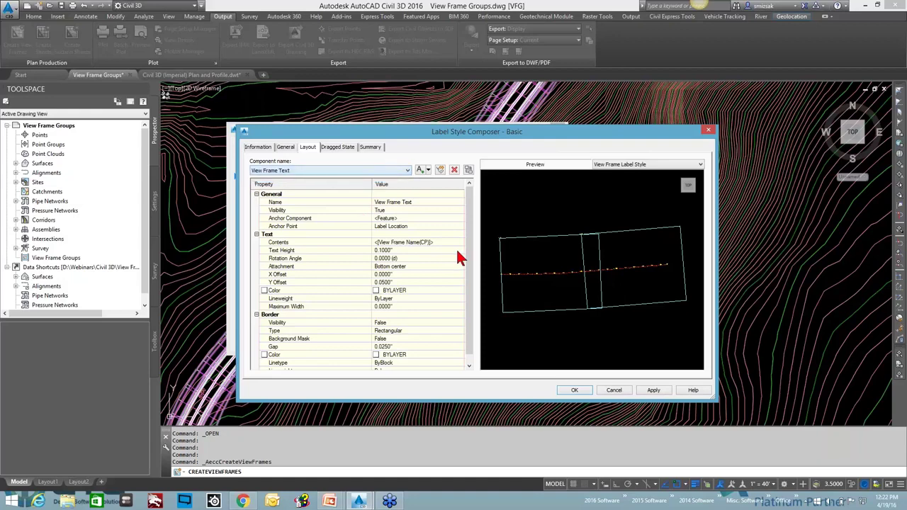
click(457, 244)
click(460, 243)
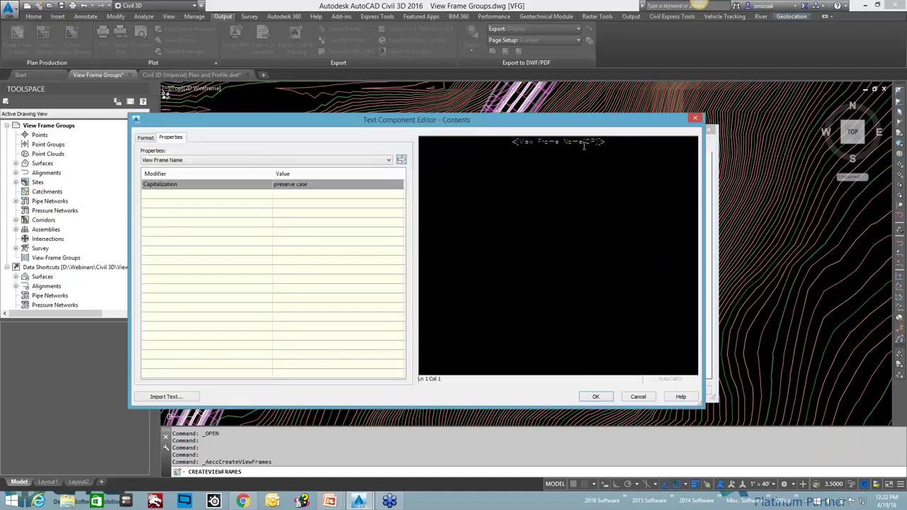
drag(614, 141, 487, 152)
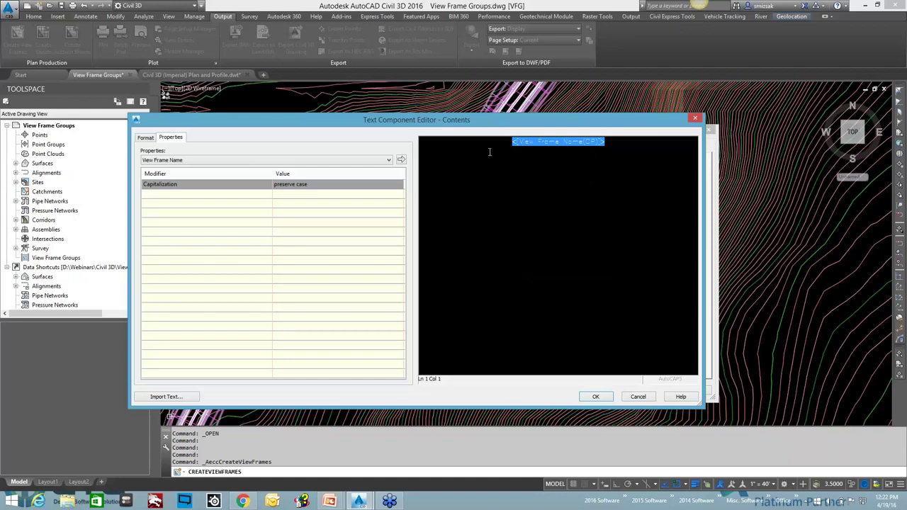
click(593, 396)
click(575, 391)
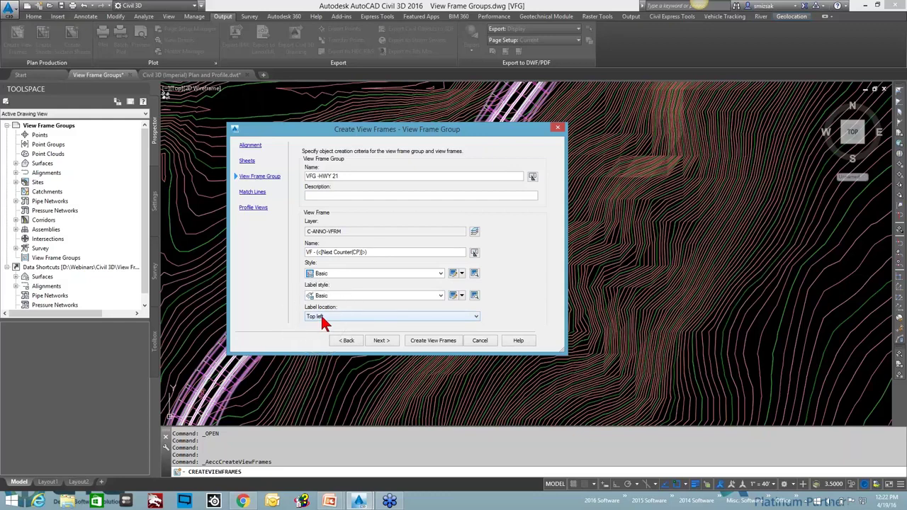
- On the Match Lines step, keep station snapping on with a snap value of 25
click(381, 340)
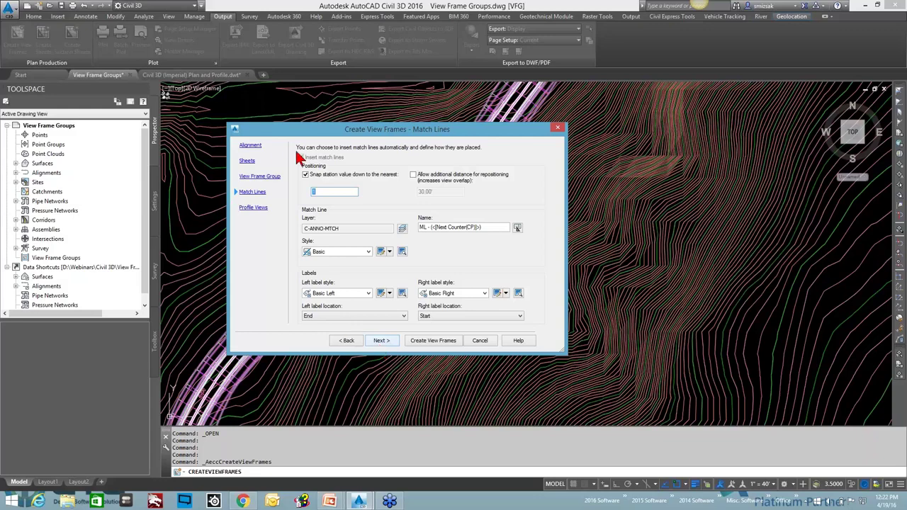
click(305, 175)
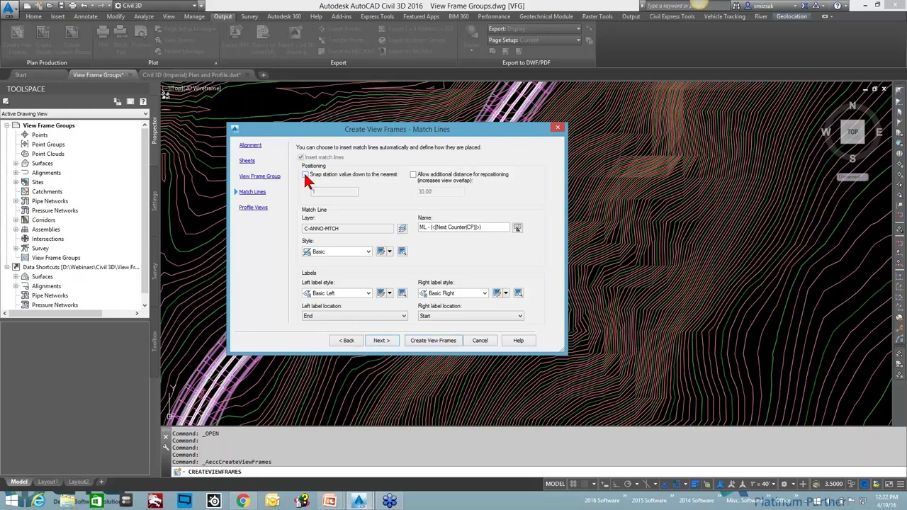
click(305, 175)
double_click(317, 191)
text(25)
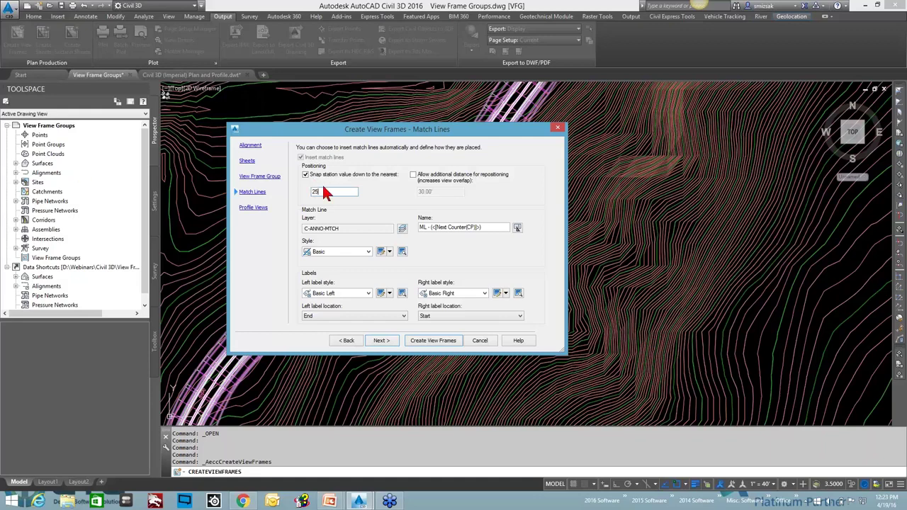
drag(328, 192, 310, 194)
- Allow 50 of additional distance for repositioning match lines
click(414, 175)
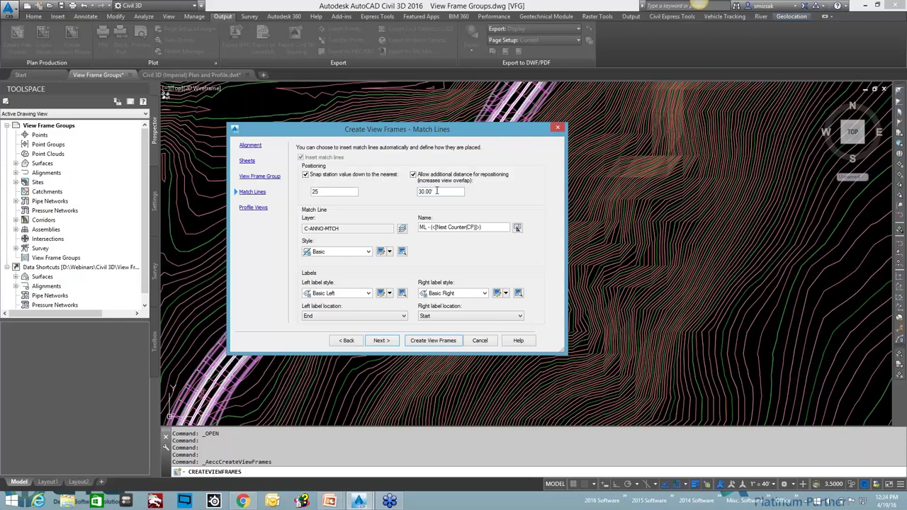
drag(438, 191, 416, 191)
text(50)
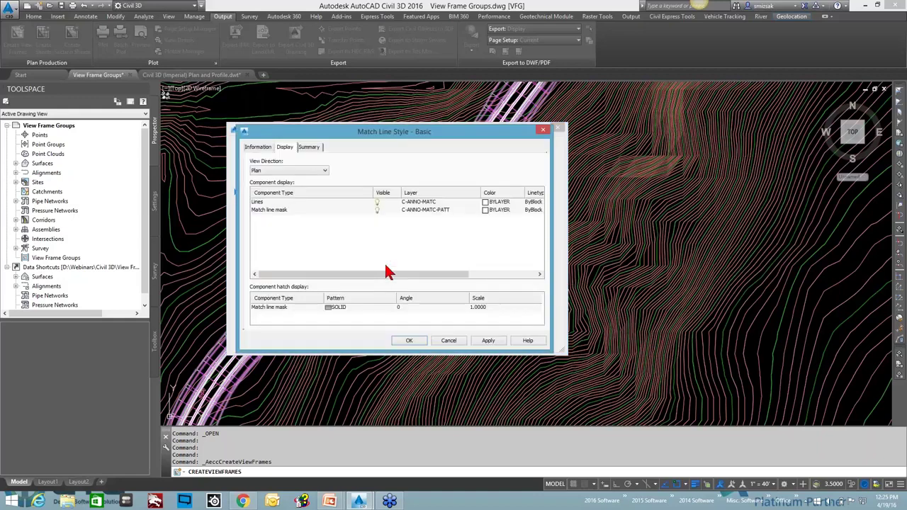
- Select the Match line mask component and open its SOLID hatch pattern cell
click(323, 210)
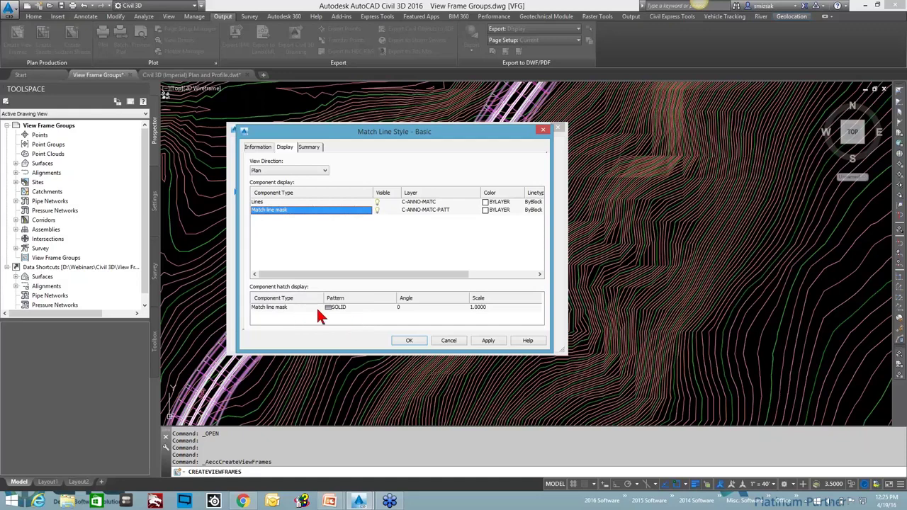
click(337, 307)
click(336, 307)
- Change the mask hatch to the Custom ACAD_ISO07W100 pattern from the ISO tab
click(335, 308)
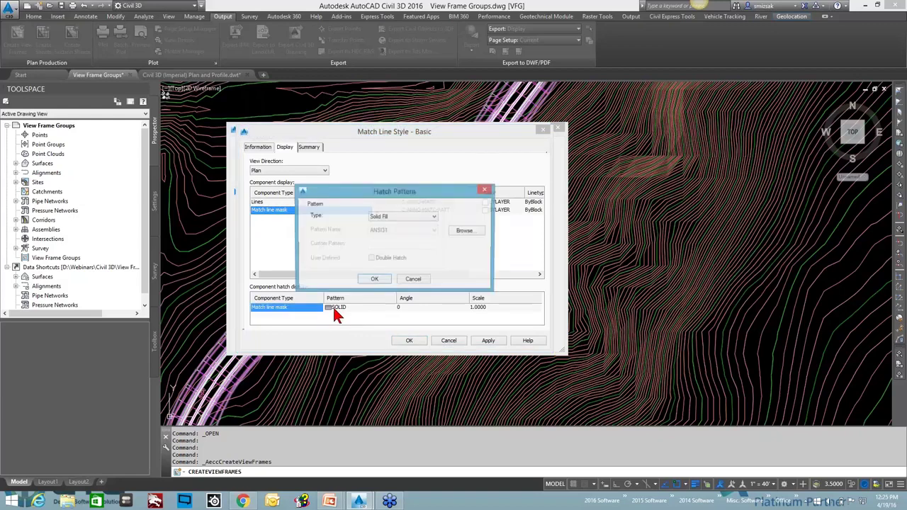
click(417, 222)
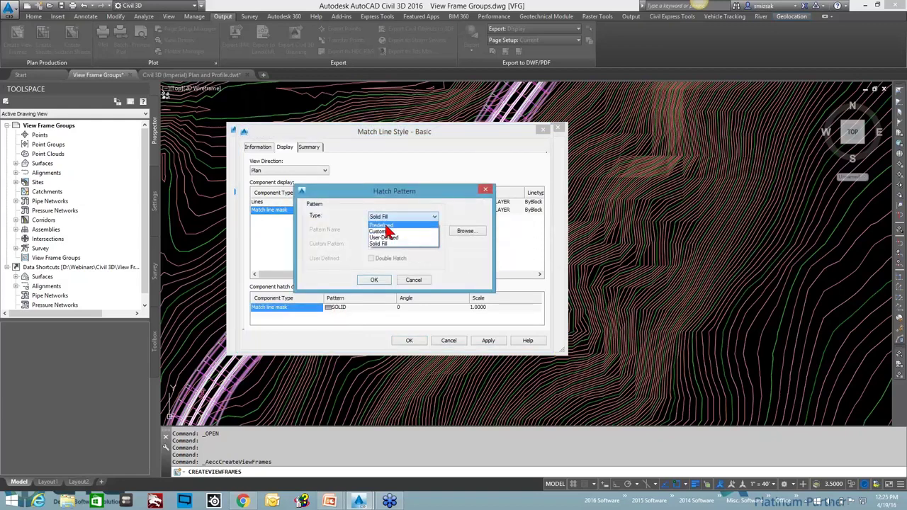
click(398, 242)
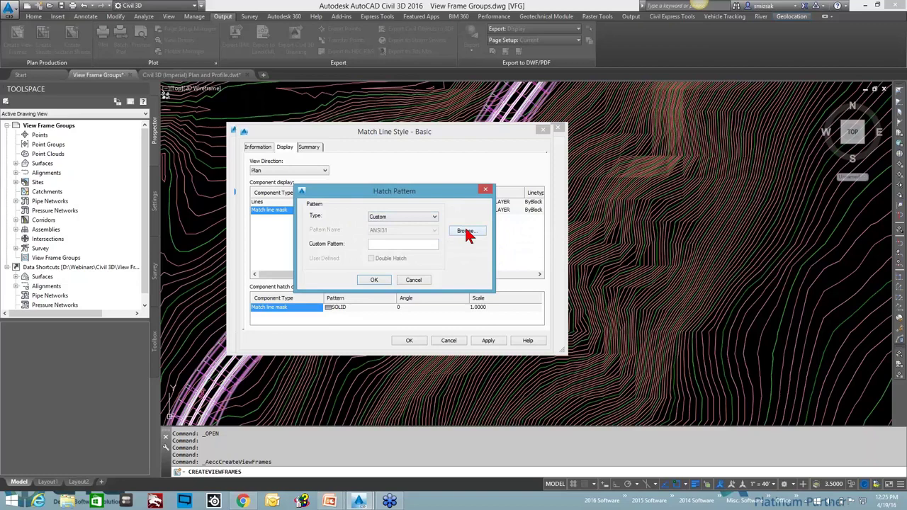
click(465, 231)
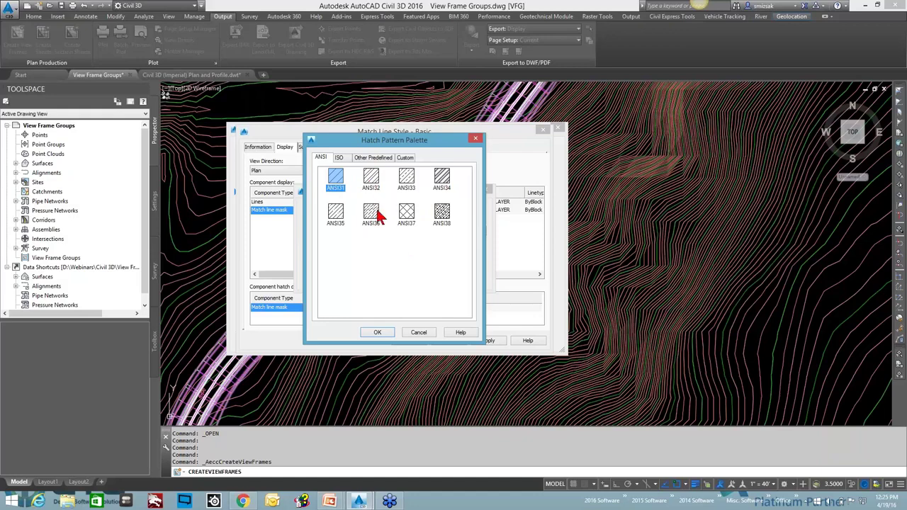
click(340, 158)
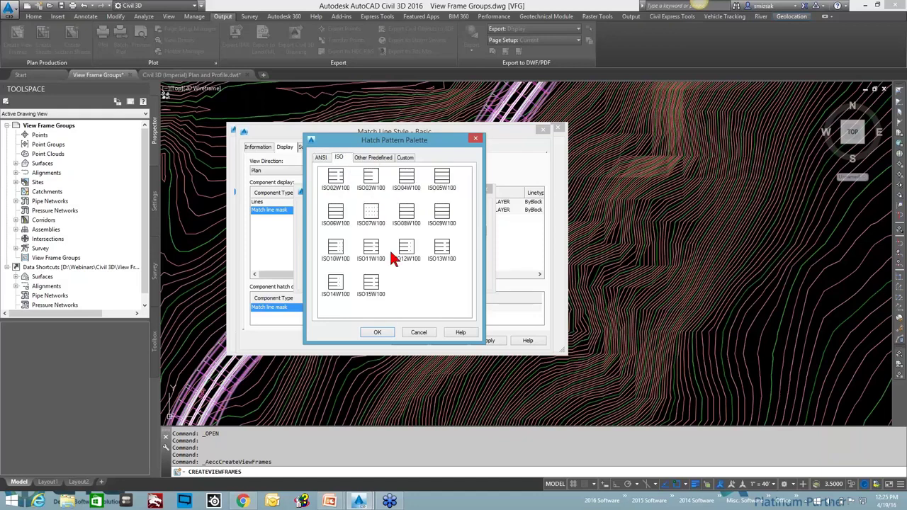
click(370, 214)
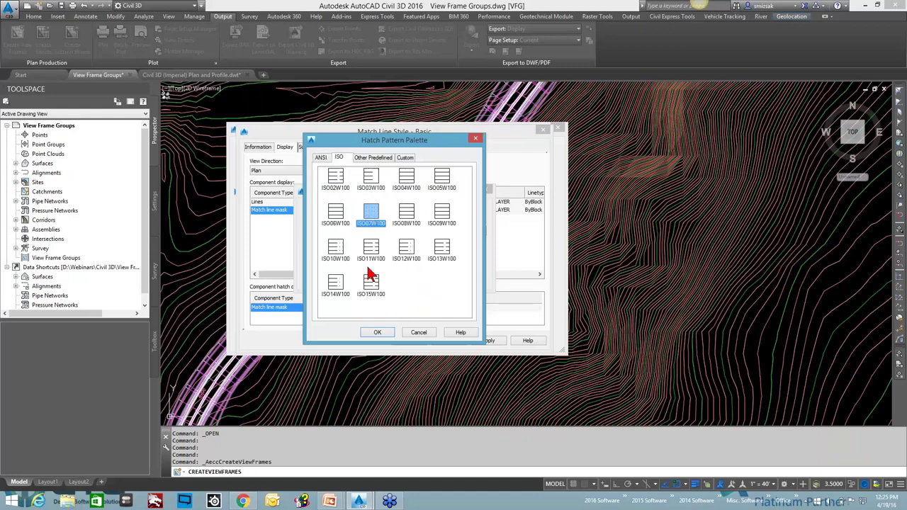
click(377, 333)
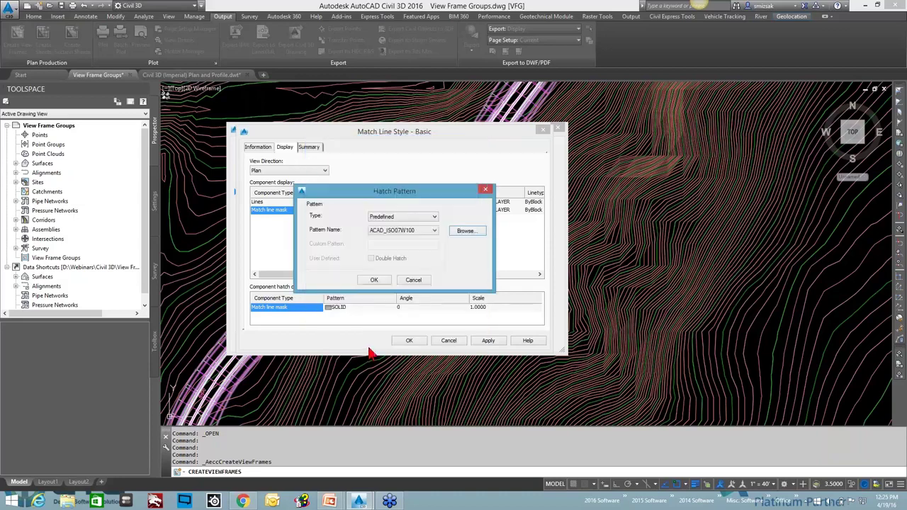
click(374, 280)
- Set the match line mask hatch scale to 5
click(490, 304)
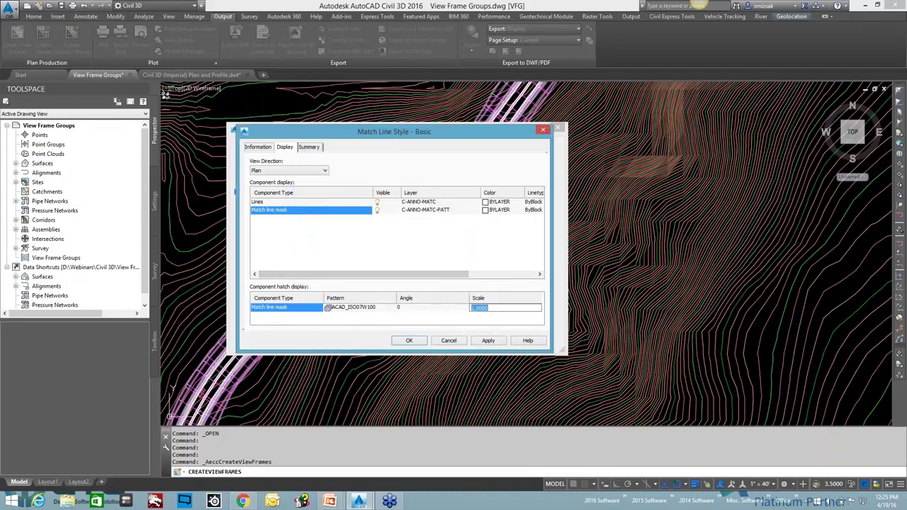
text(5)
key(Return)
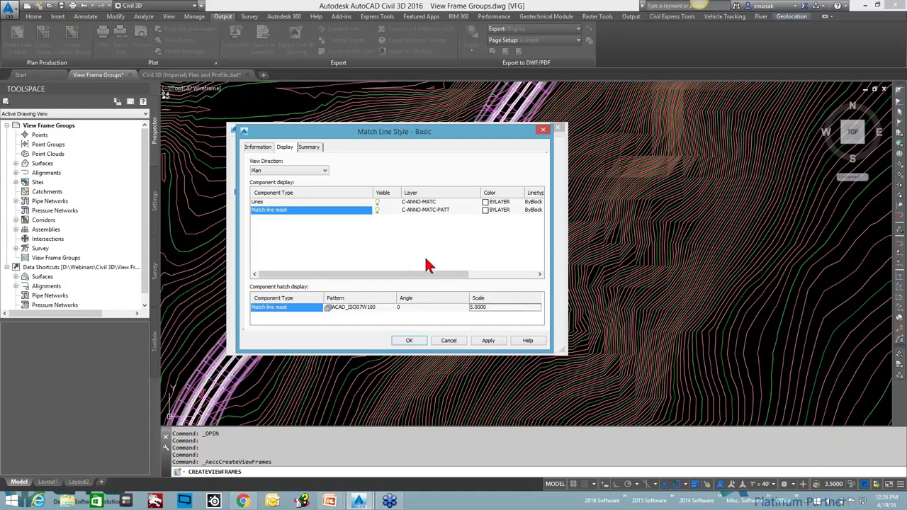
- Save the match line style, glance at the Basic Left label style, and cancel back to Match Lines
click(410, 342)
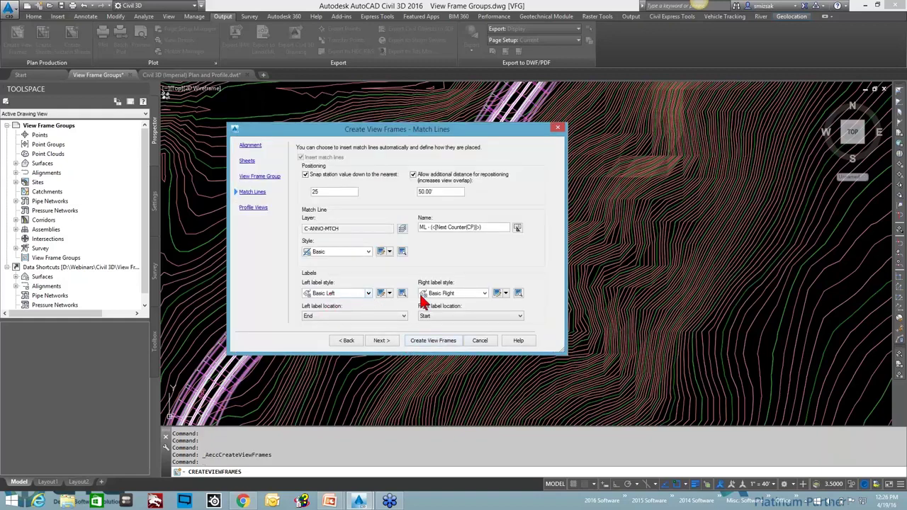
click(380, 293)
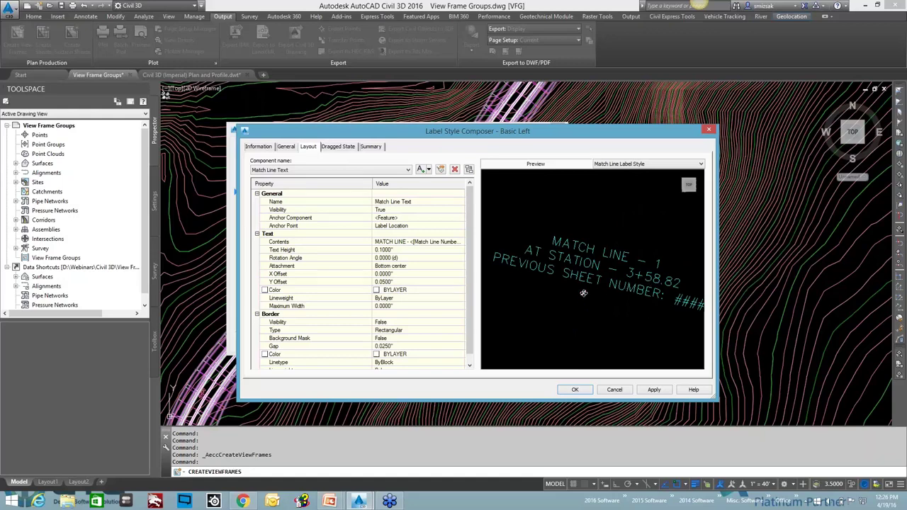
scroll(633, 292, down, 2)
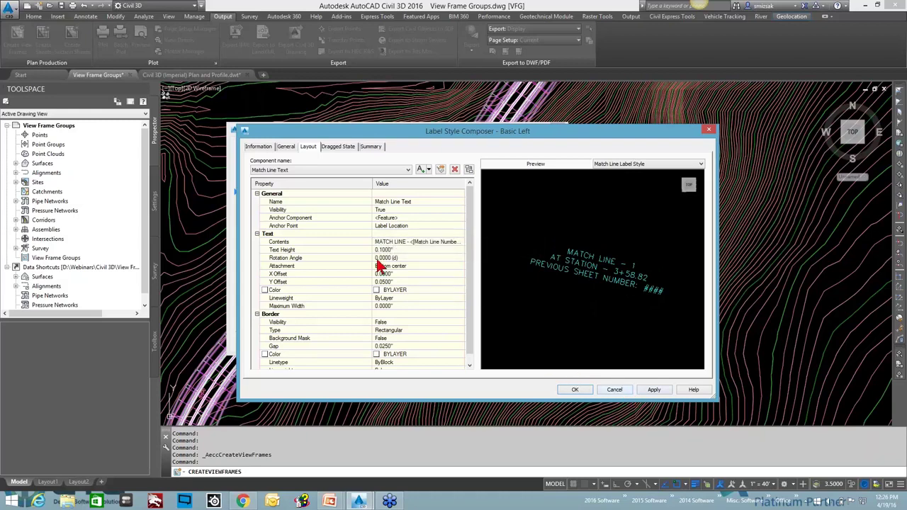
click(615, 390)
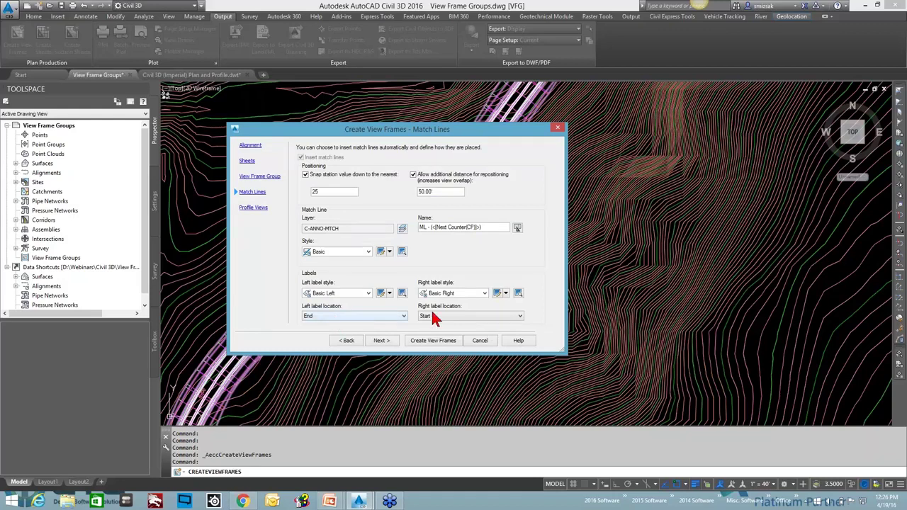
- Use the Major Grids and HGP profile view style with the _No Bands band set, and create the view frames
click(379, 340)
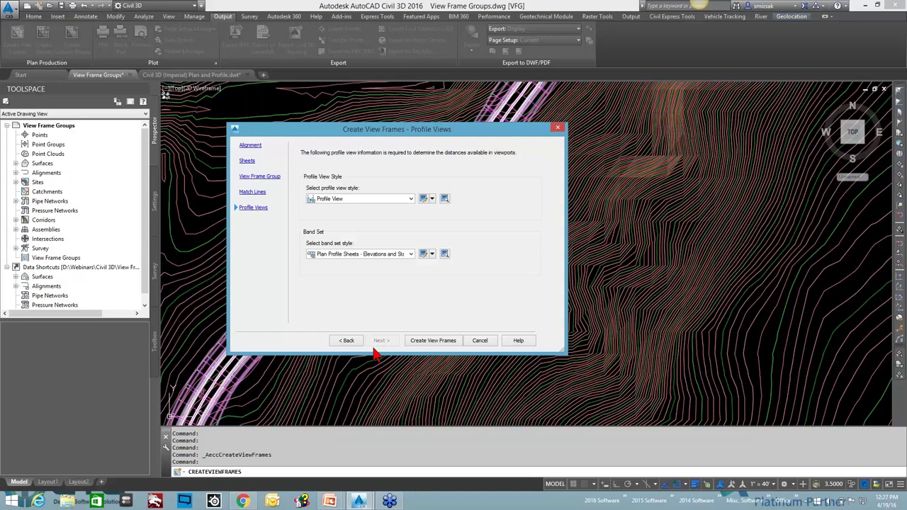
click(363, 202)
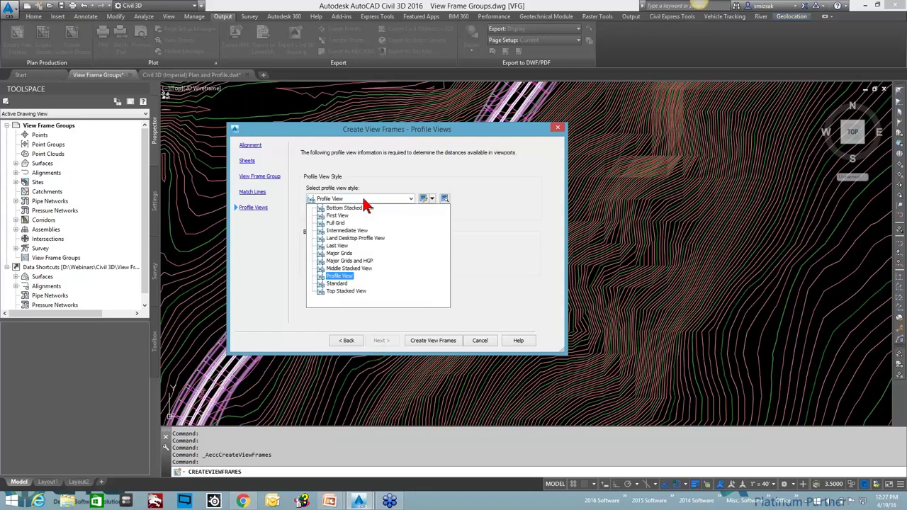
click(364, 262)
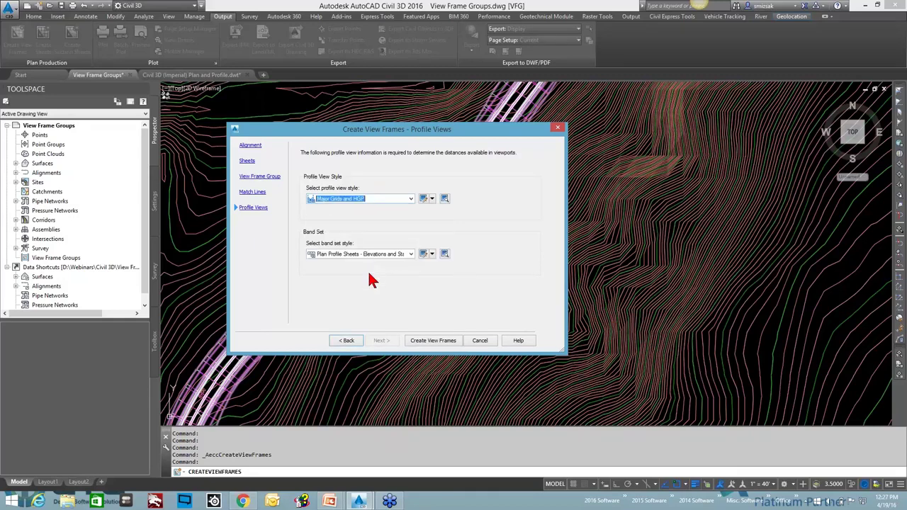
click(409, 255)
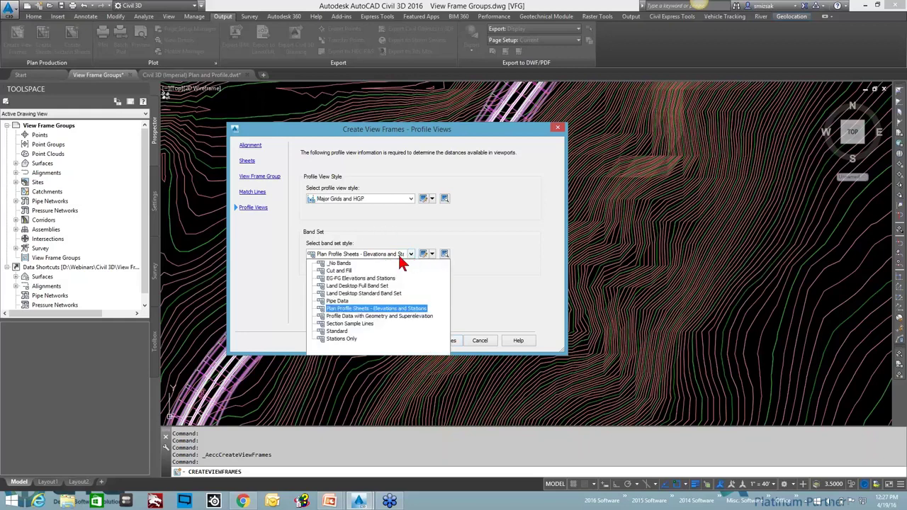
click(344, 264)
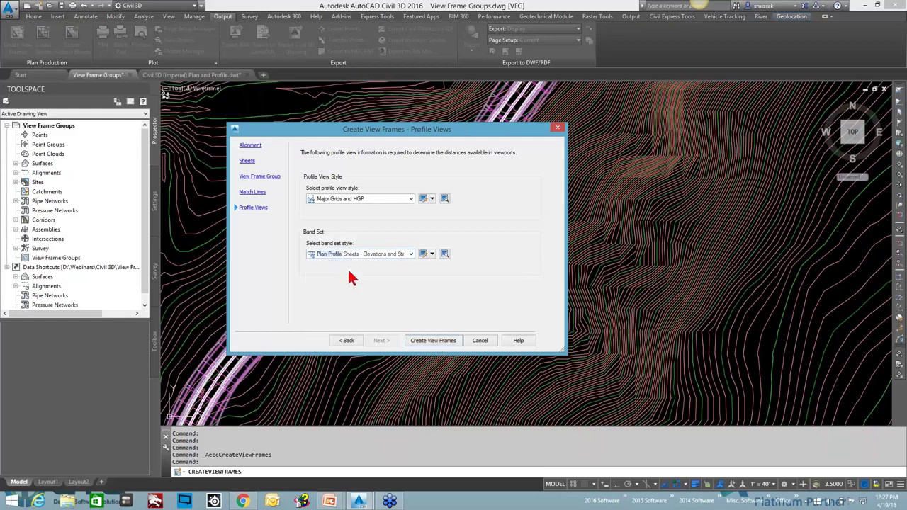
click(423, 342)
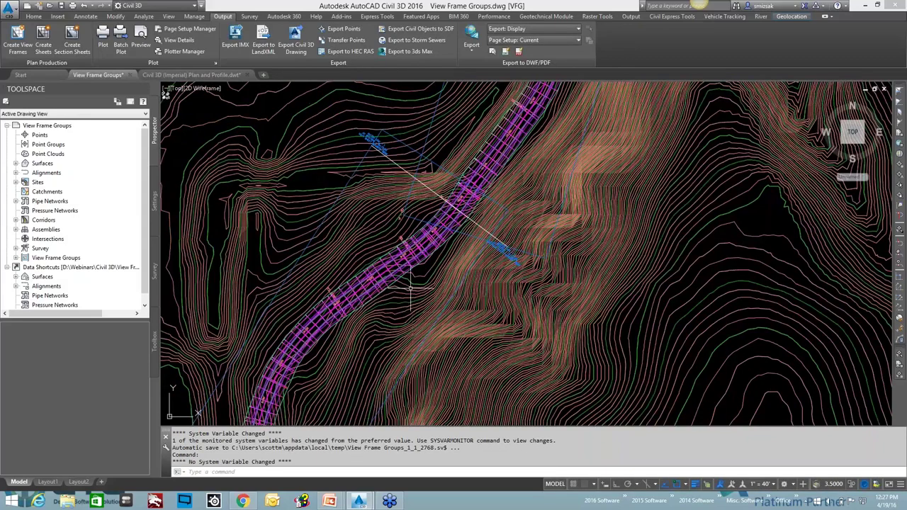
- Zoom out to see the whole contoured surface and Hwy 21 corridor with its new view frames
mouse_move(410, 288)
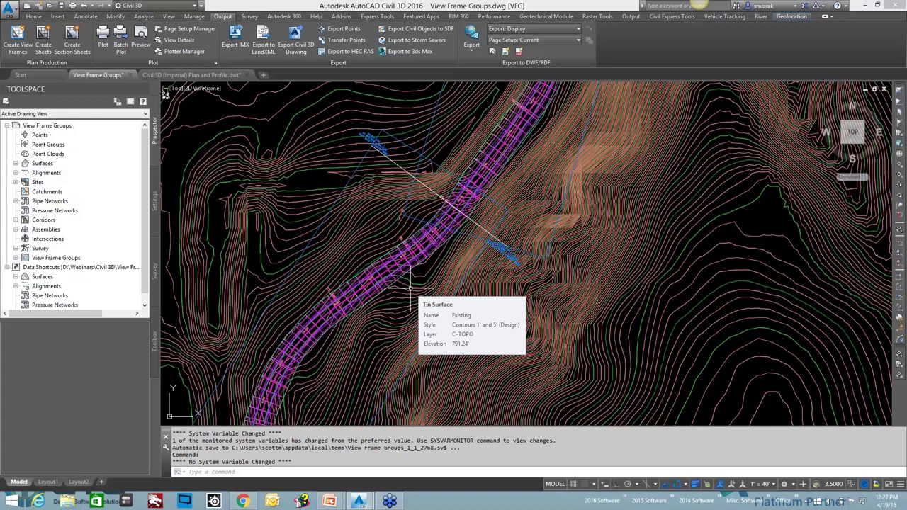
scroll(423, 243, down, 2)
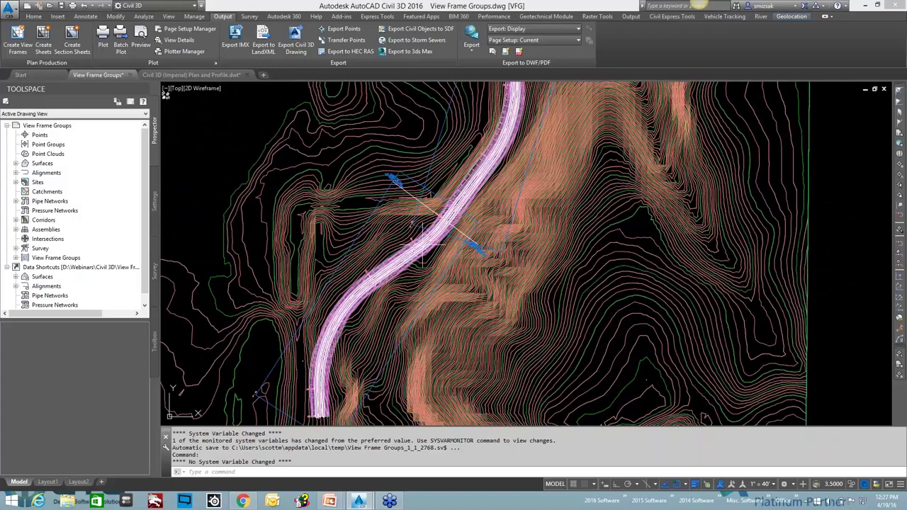
scroll(351, 312, down, 3)
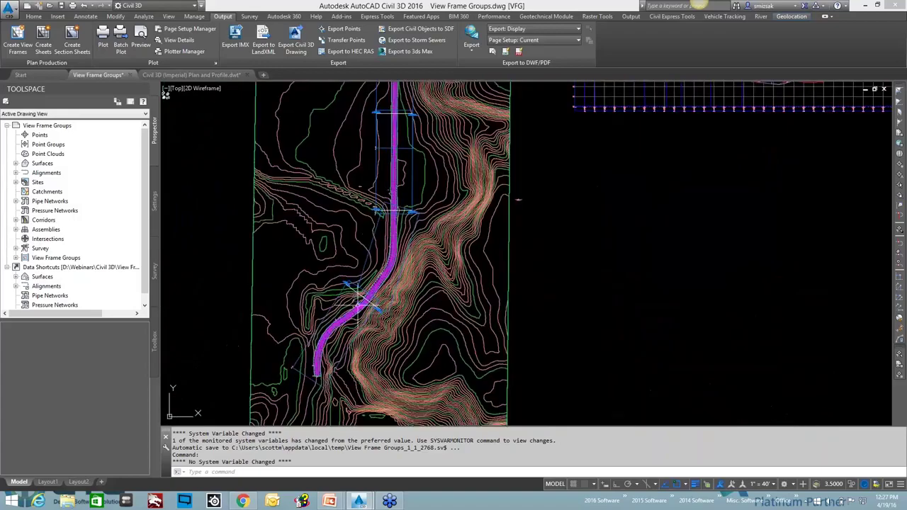
scroll(403, 195, up, 2)
scroll(391, 145, up, 2)
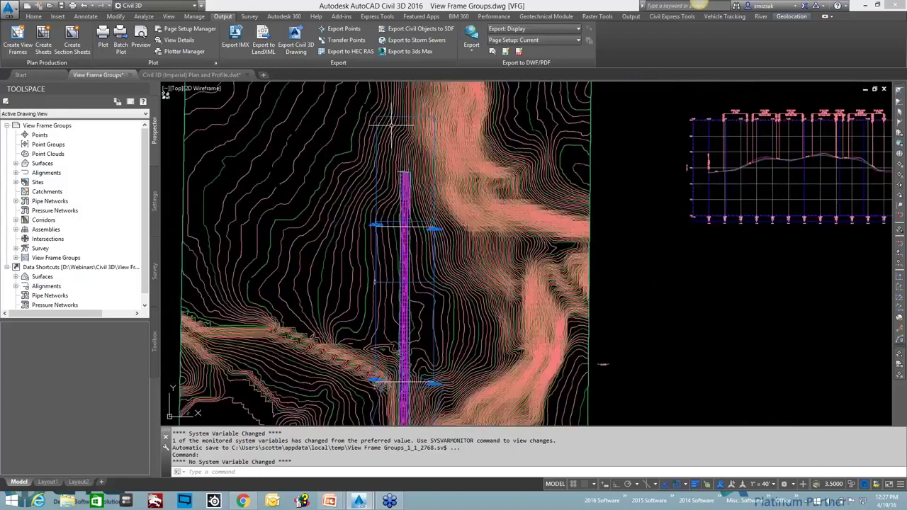
scroll(391, 124, up, 4)
scroll(397, 305, up, 2)
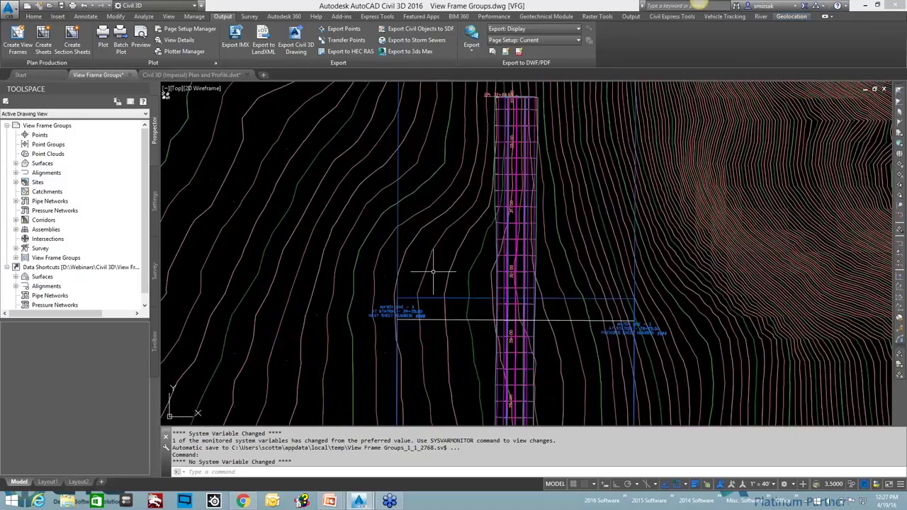
scroll(432, 271, up, 2)
scroll(450, 213, up, 2)
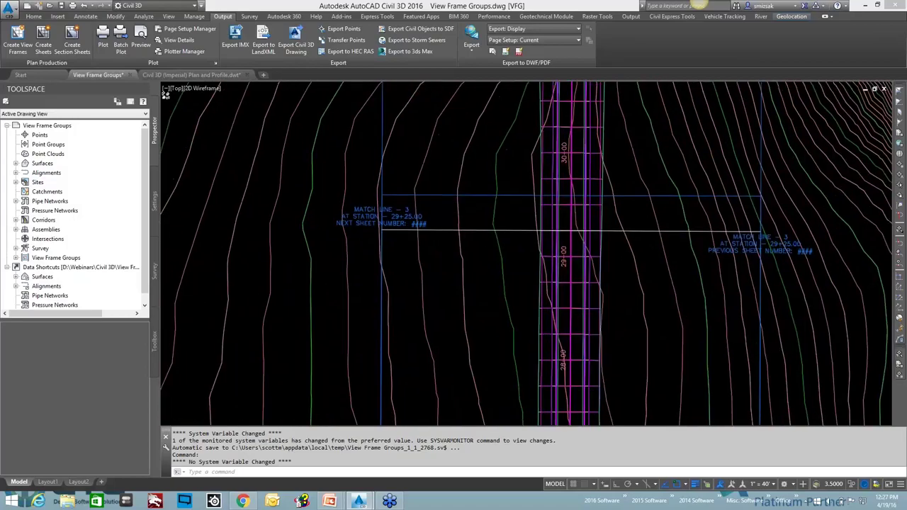
scroll(425, 226, down, 3)
scroll(423, 225, down, 2)
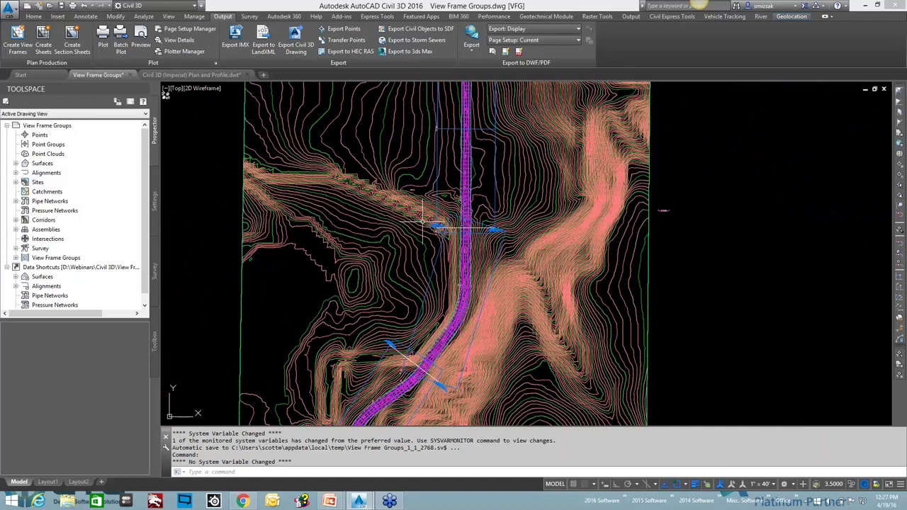
- Close the Event Viewer and give the Existing surface the _No Display style
key(Escape)
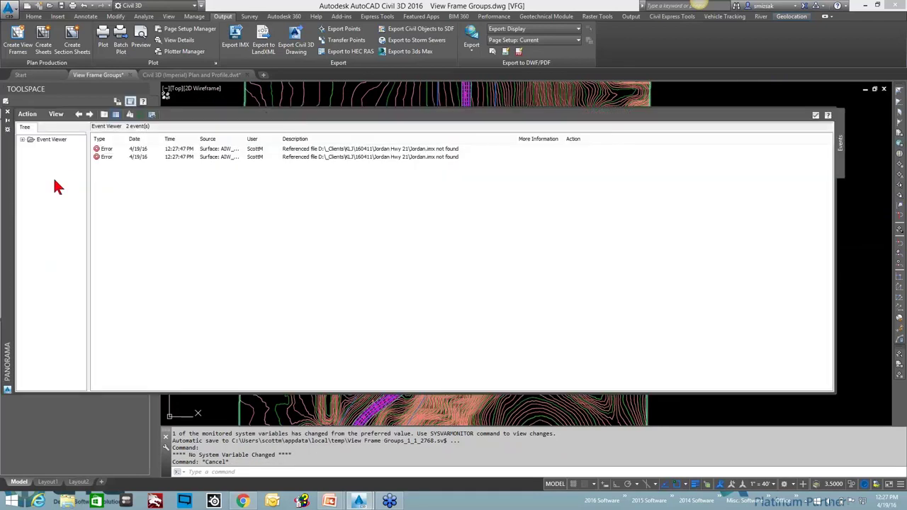
click(8, 114)
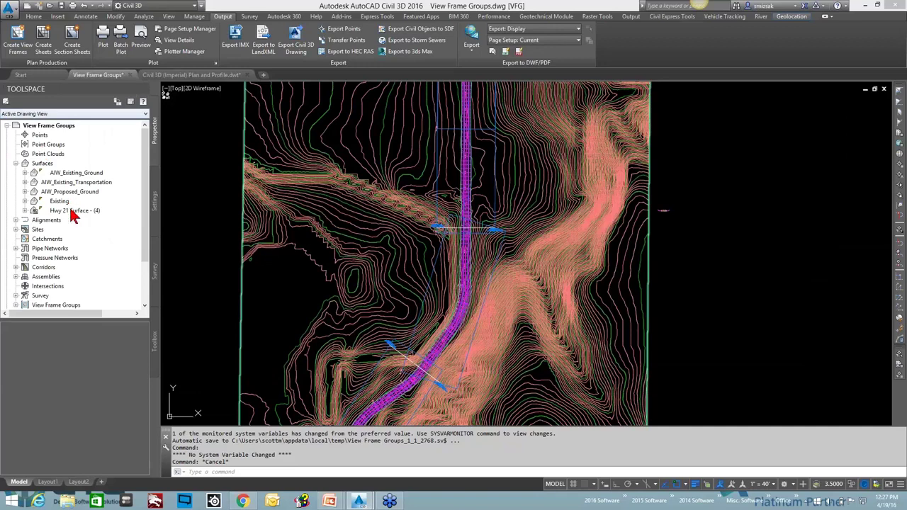
right_click(62, 202)
click(91, 205)
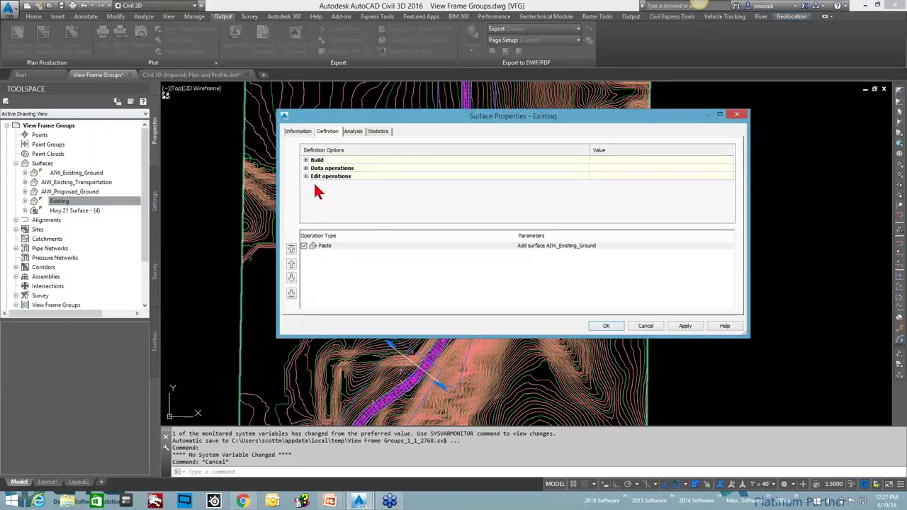
click(305, 133)
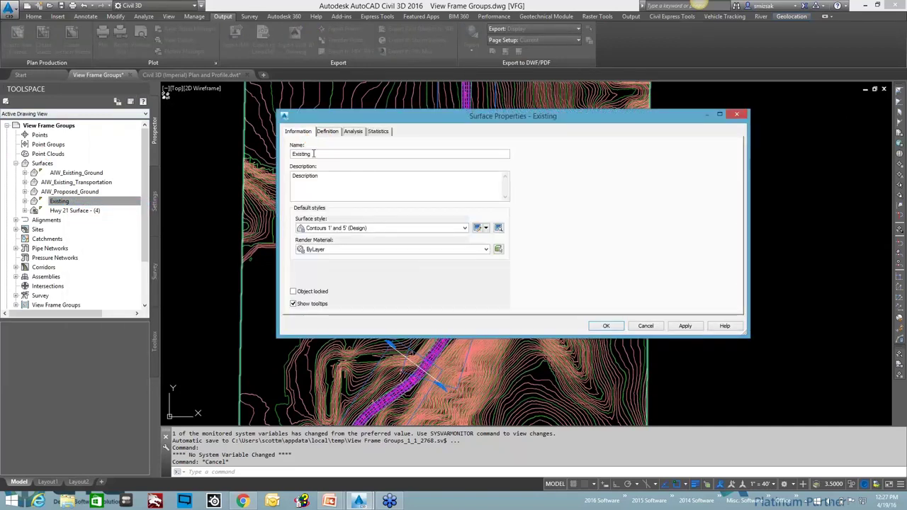
click(343, 232)
click(344, 244)
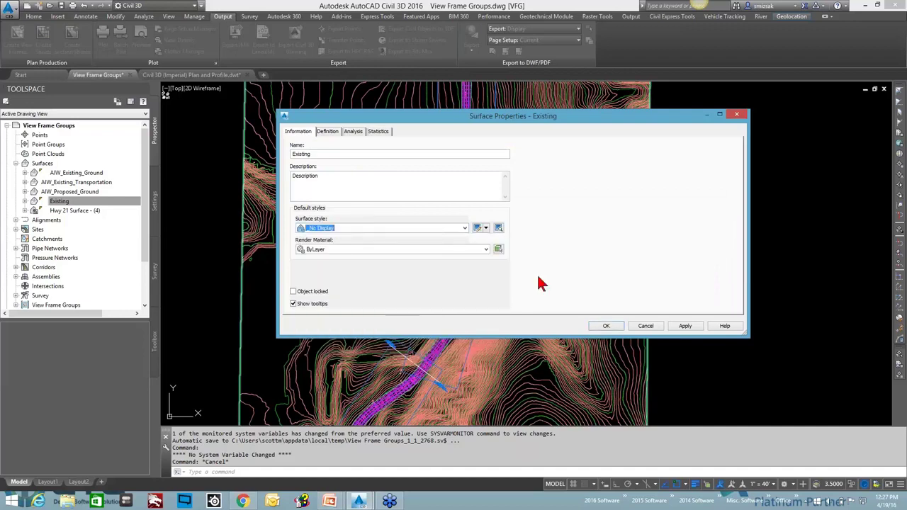
click(685, 326)
click(606, 326)
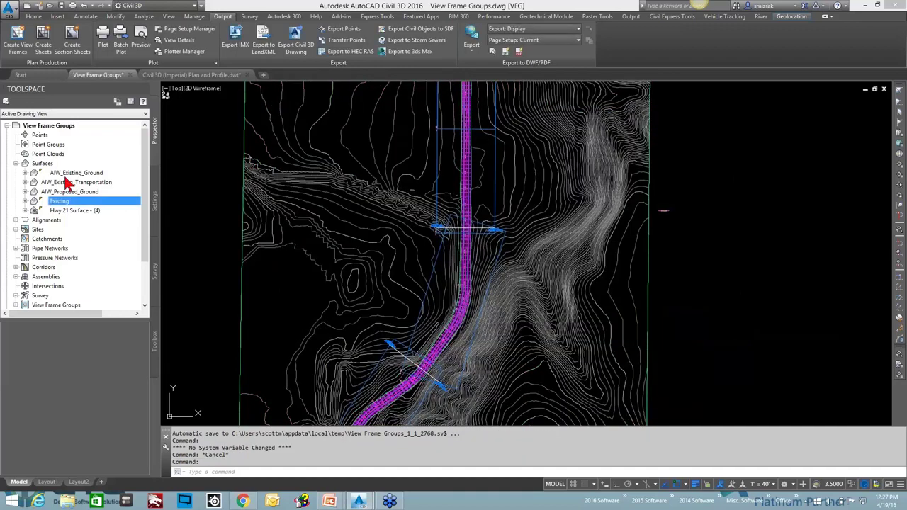
- Set the AIW_Existing_Ground and Hwy 21 Surface styles to _No Display from Prospector's surface list
click(42, 164)
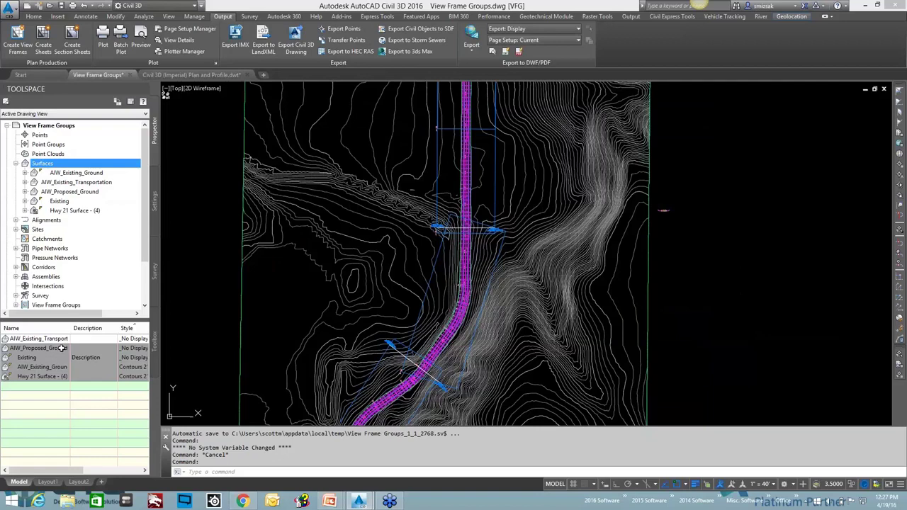
double_click(41, 367)
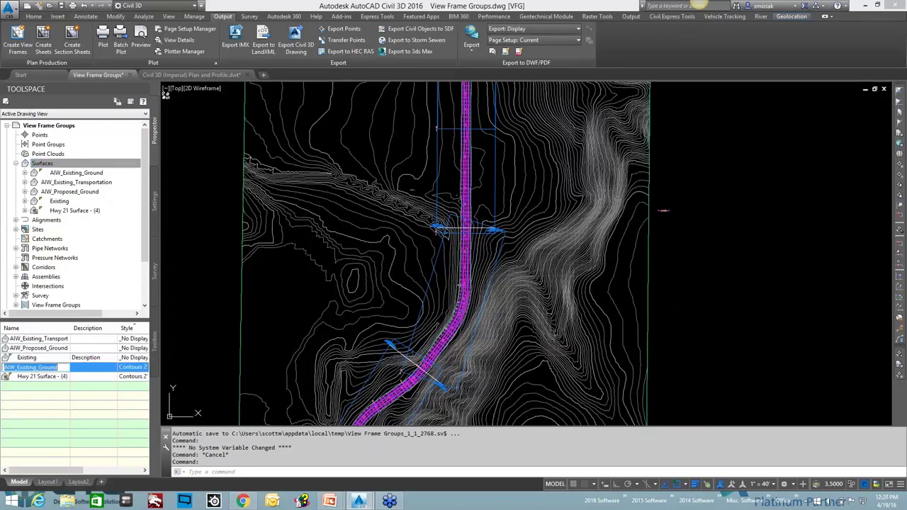
key(Escape)
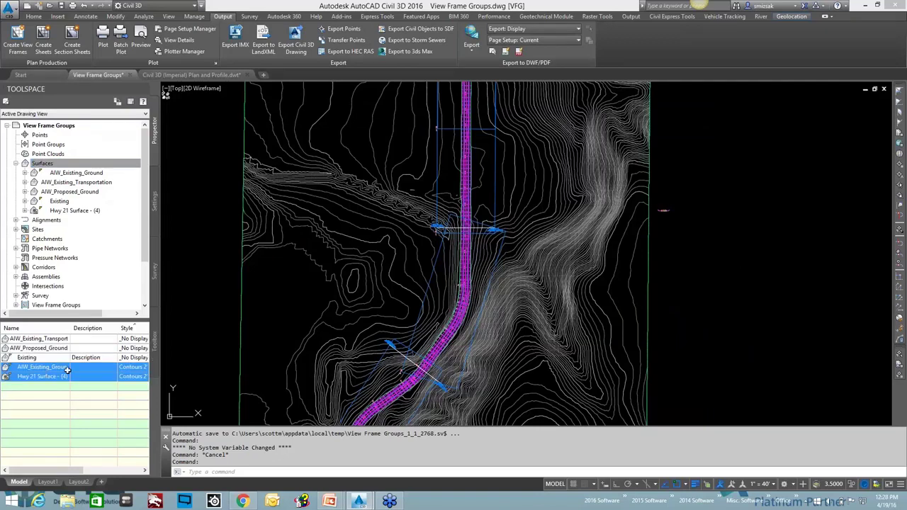
right_click(142, 330)
click(161, 337)
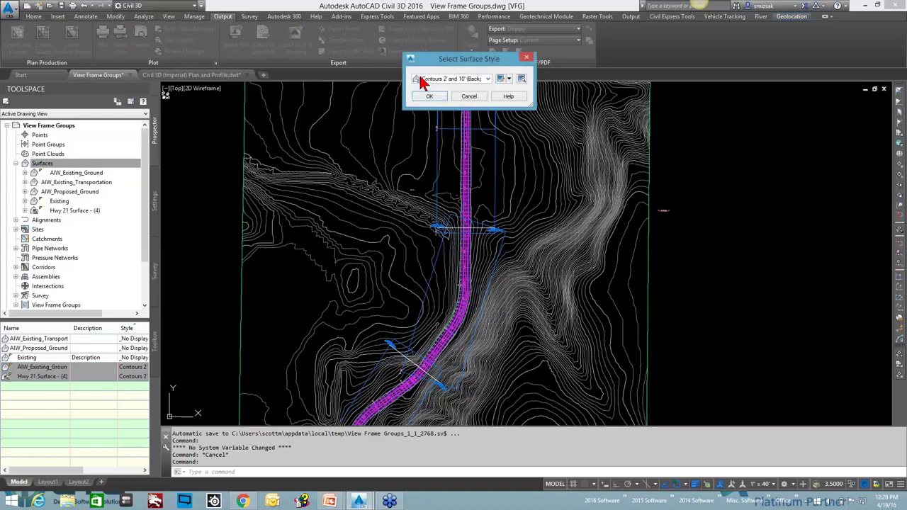
click(453, 78)
click(442, 89)
click(429, 96)
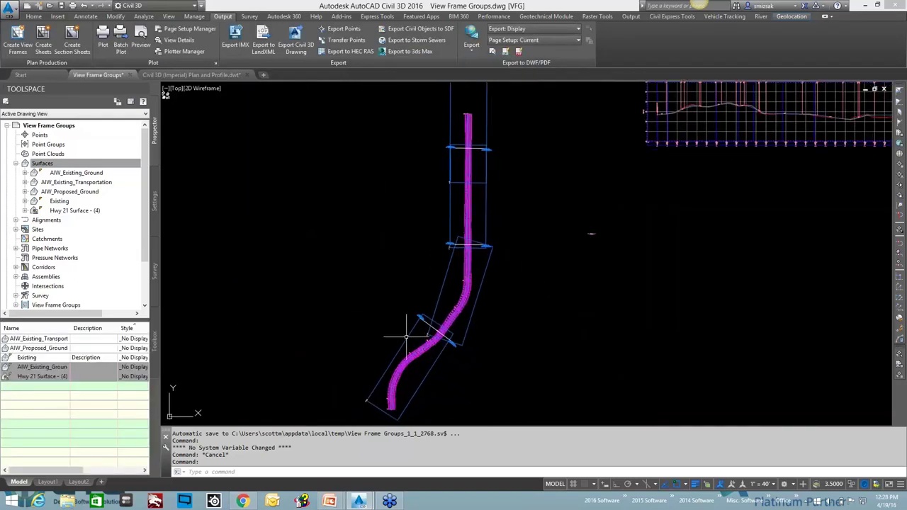
key(Escape)
key(Escape)
- Pan and zoom in on the lower view frame at the road's bend
click(405, 336)
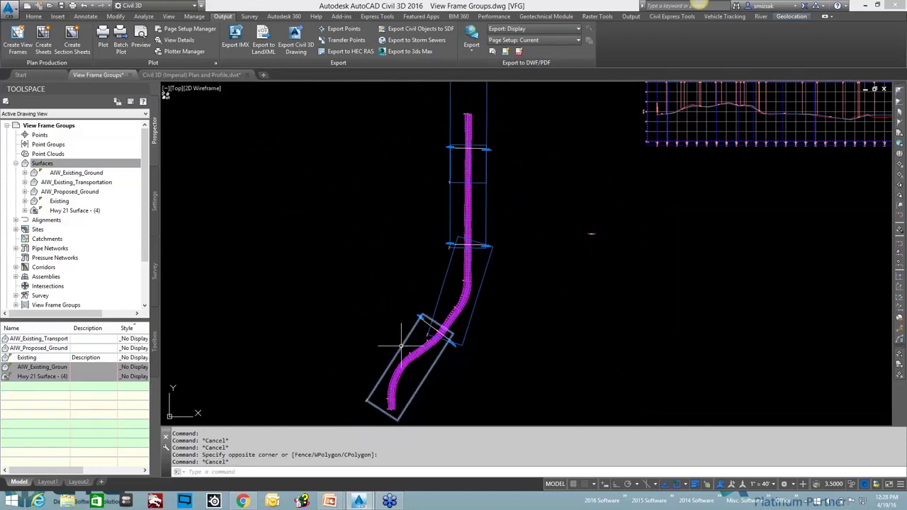
click(369, 419)
key(Escape)
key(Escape)
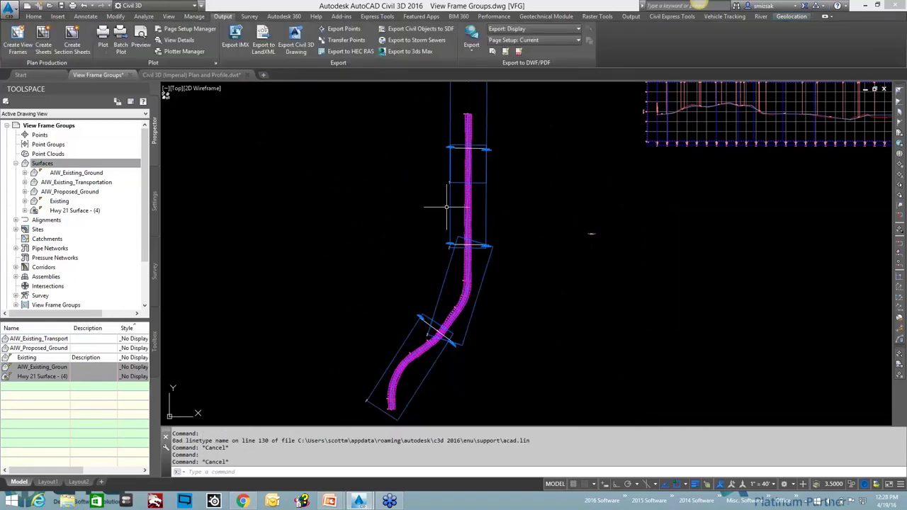
middle_drag(437, 193, 434, 278)
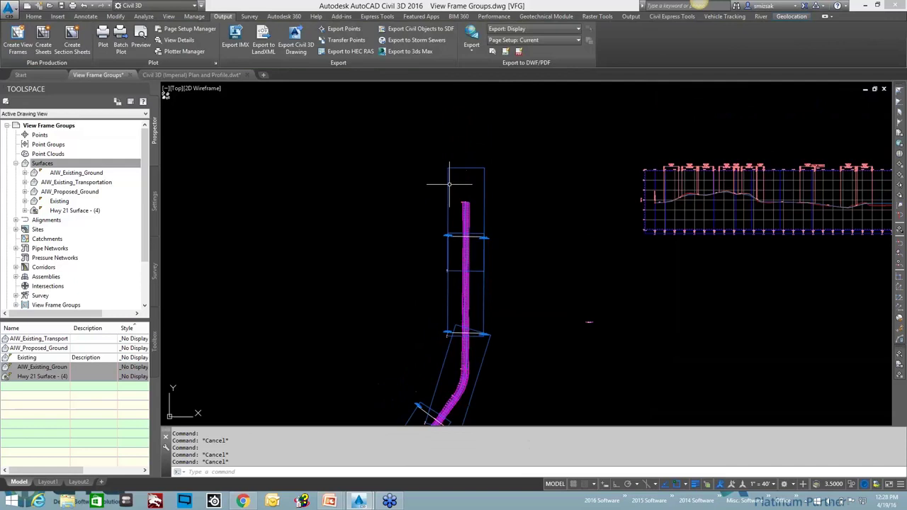
click(447, 205)
key(Escape)
middle_drag(323, 296, 329, 213)
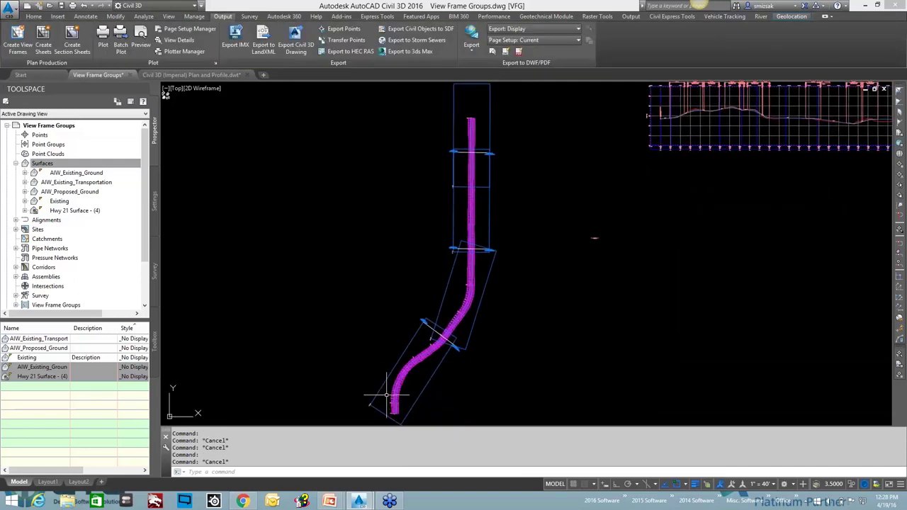
scroll(383, 389, up, 2)
- Try grip-stretching the lower view frame twice, cancelling each attempt
click(406, 343)
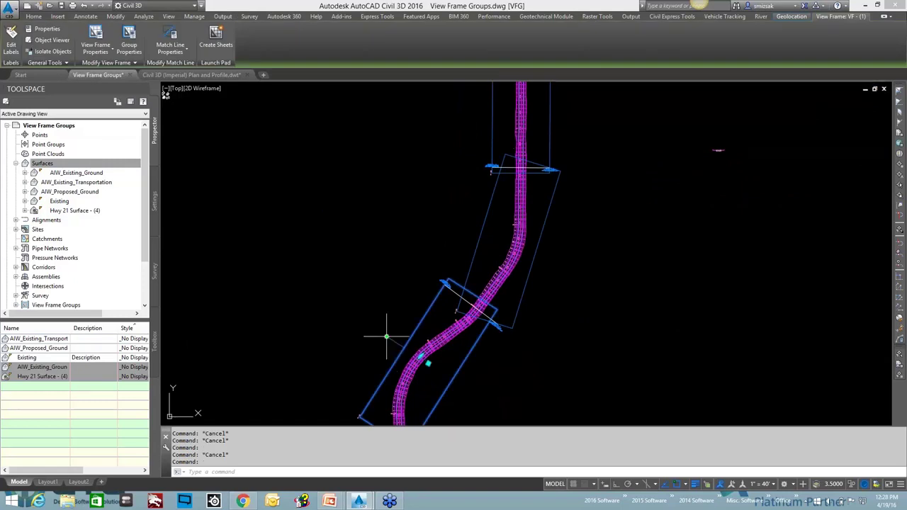
click(427, 361)
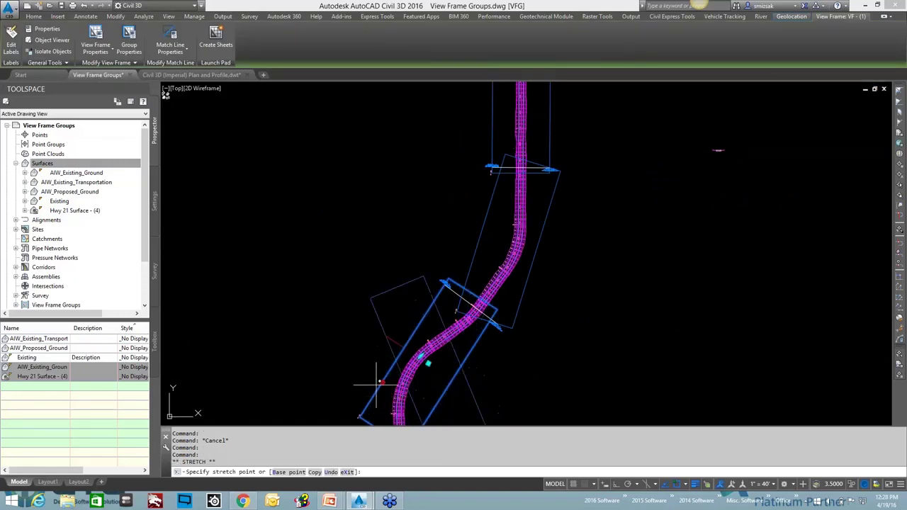
key(Escape)
key(Escape)
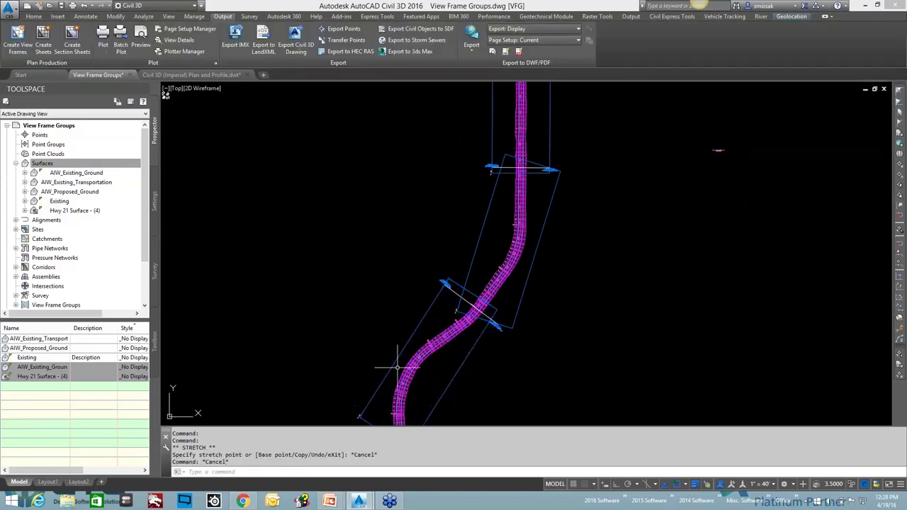
click(402, 368)
scroll(401, 369, up, 3)
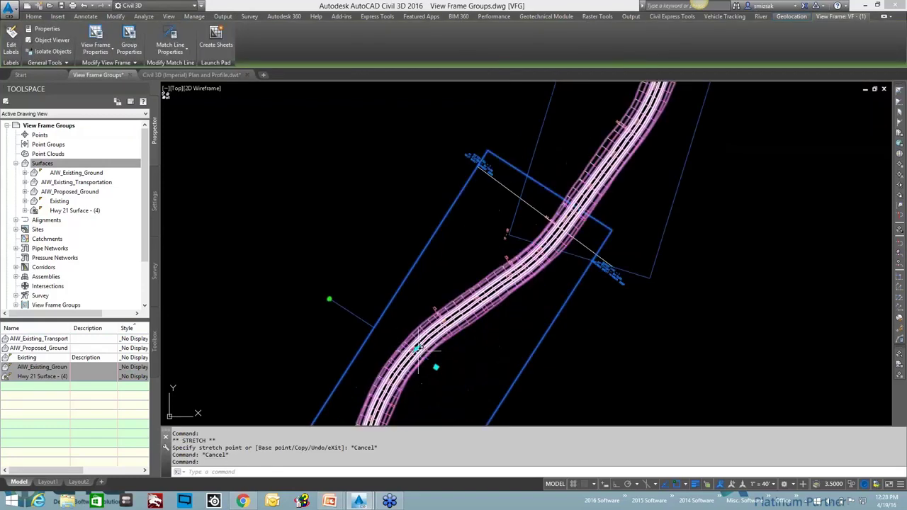
click(416, 349)
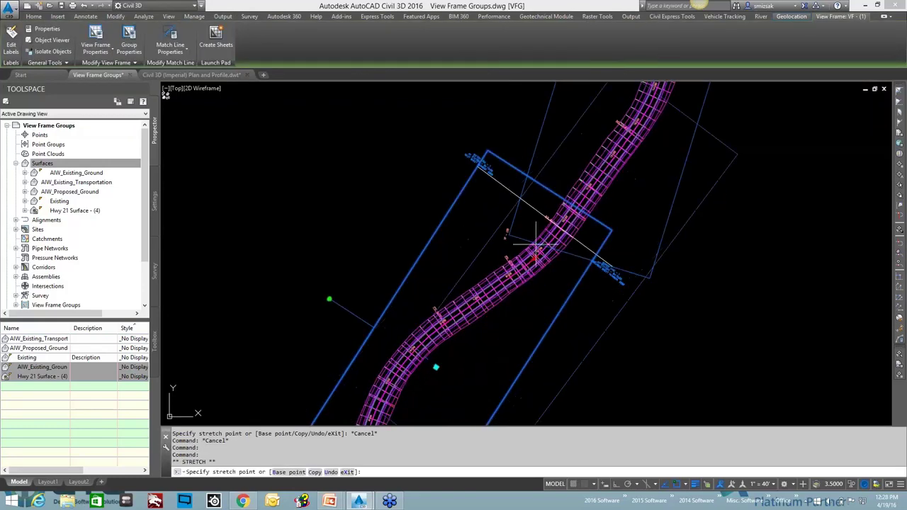
scroll(536, 203, down, 2)
mouse_move(587, 196)
middle_down()
mouse_move(587, 293)
mouse_move(732, 305)
middle_up()
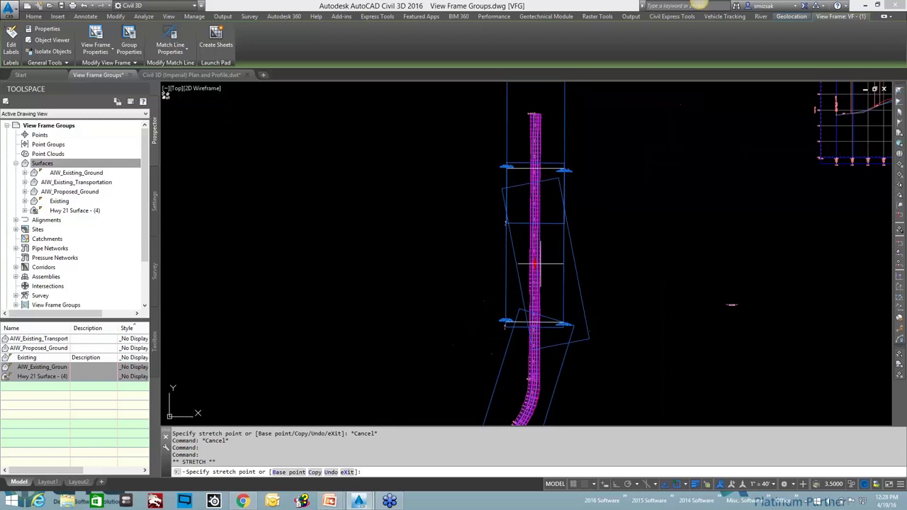
scroll(508, 341, down, 1)
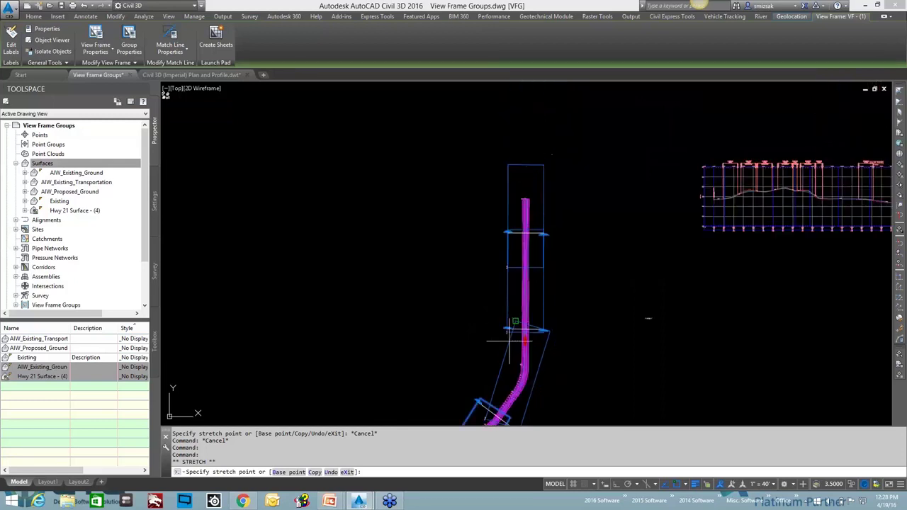
scroll(509, 340, down, 3)
scroll(523, 189, up, 2)
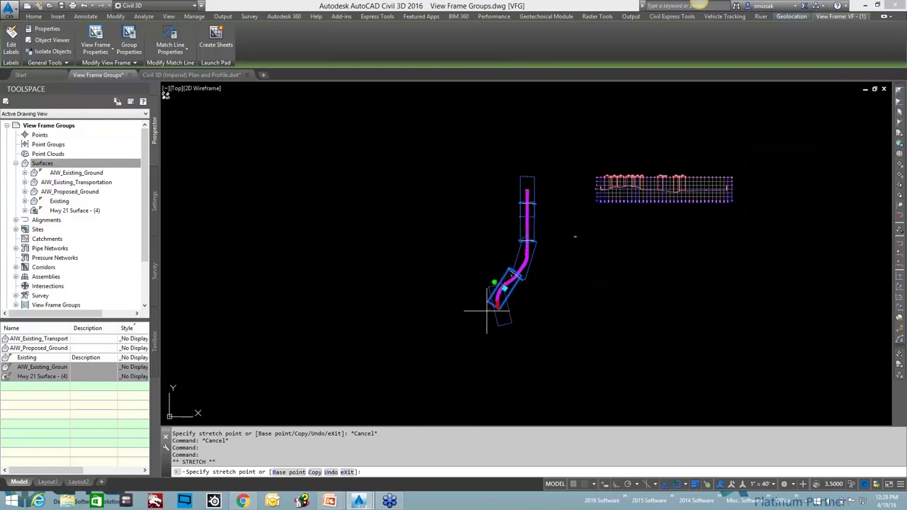
key(Escape)
scroll(496, 297, up, 4)
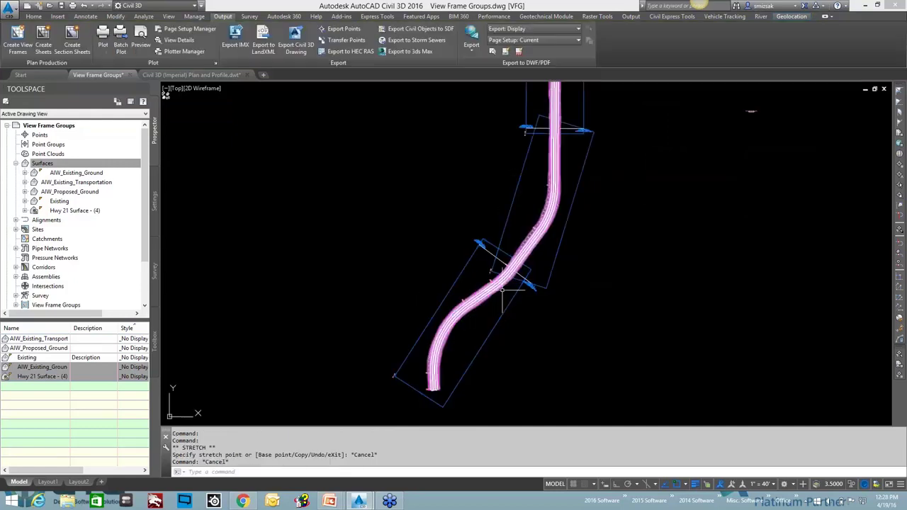
- Window-select the lower view frame and move it by its grip further down the road
click(500, 332)
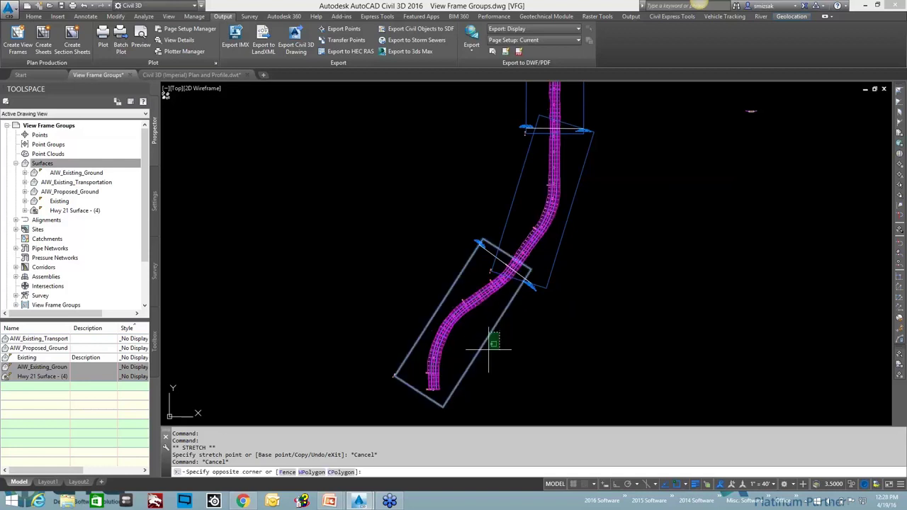
click(473, 355)
click(461, 323)
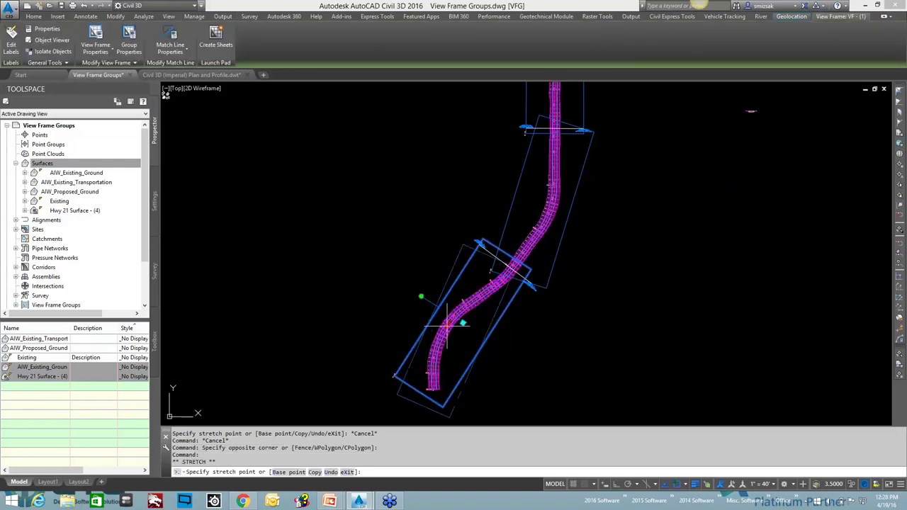
click(445, 385)
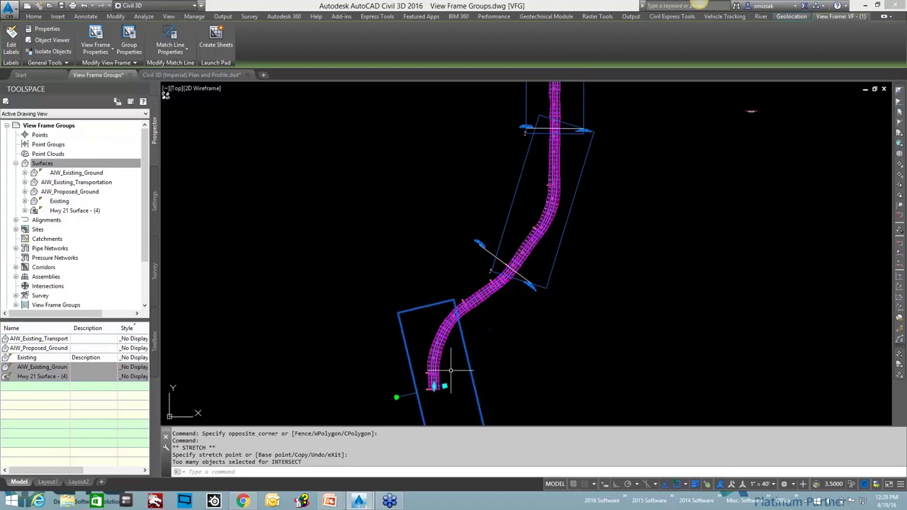
- Grab the middle view frame's grip, pan up the road, then cancel the move
click(550, 247)
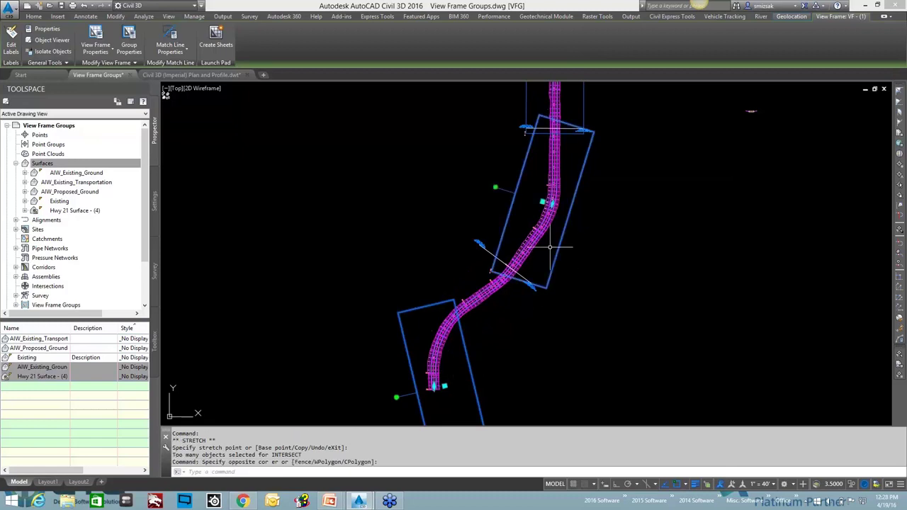
click(546, 203)
click(542, 202)
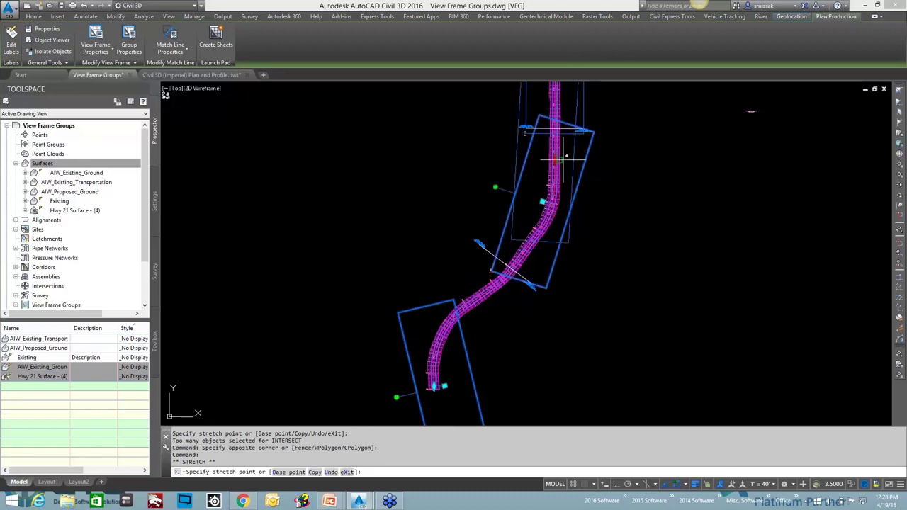
middle_drag(554, 160, 524, 250)
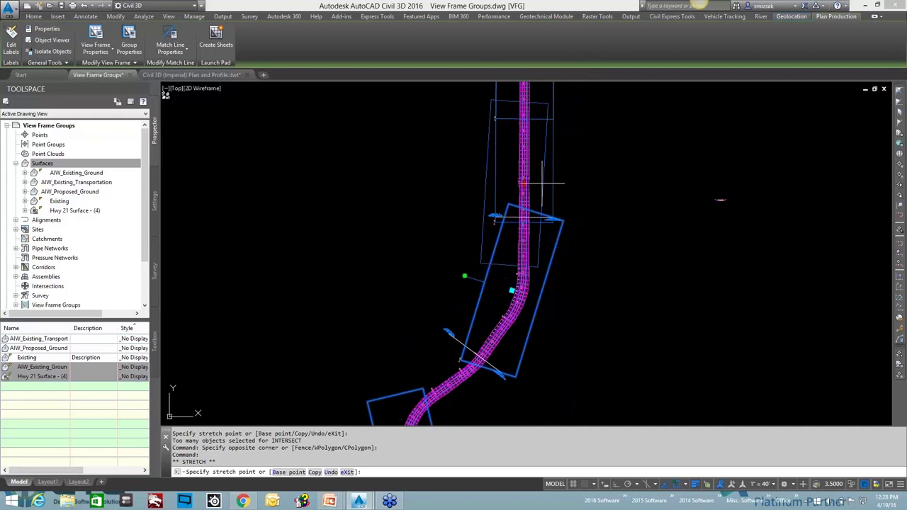
key(Escape)
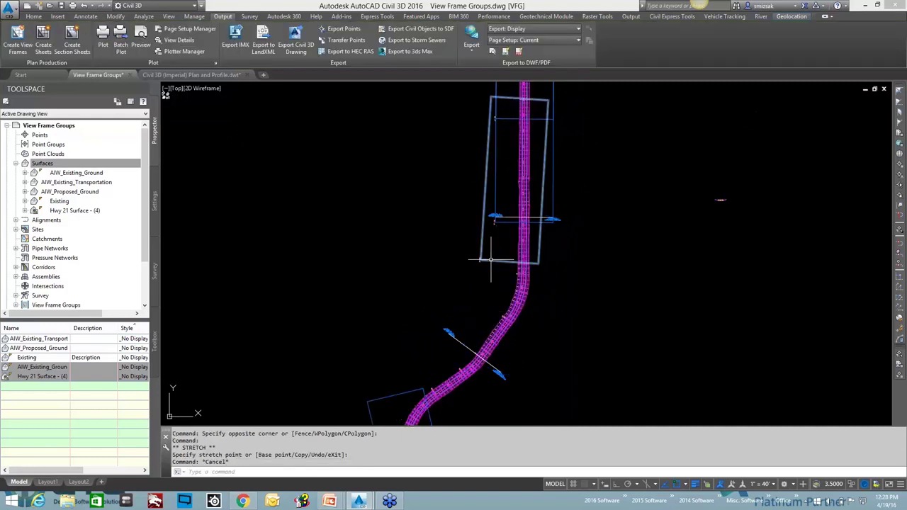
- Start Insert View Frame, cancel it, and grab the middle view frame to move it
click(490, 260)
right_click(489, 261)
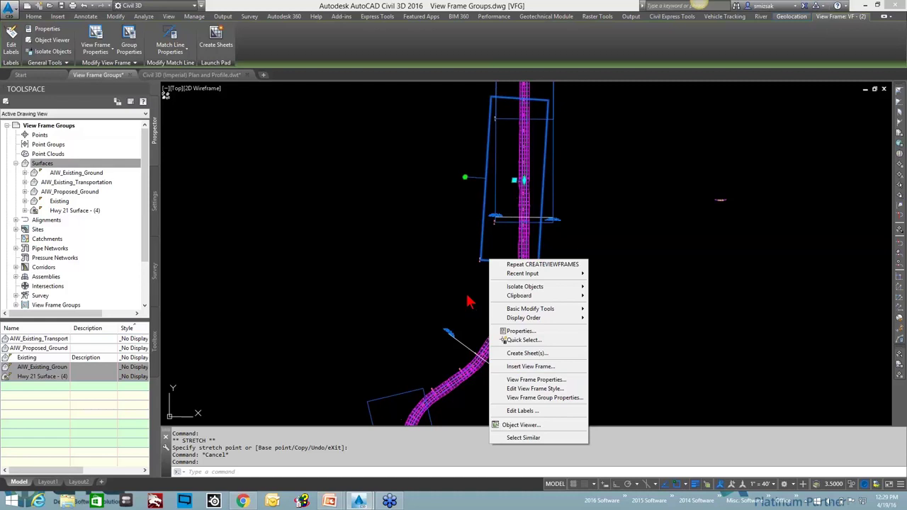
click(528, 366)
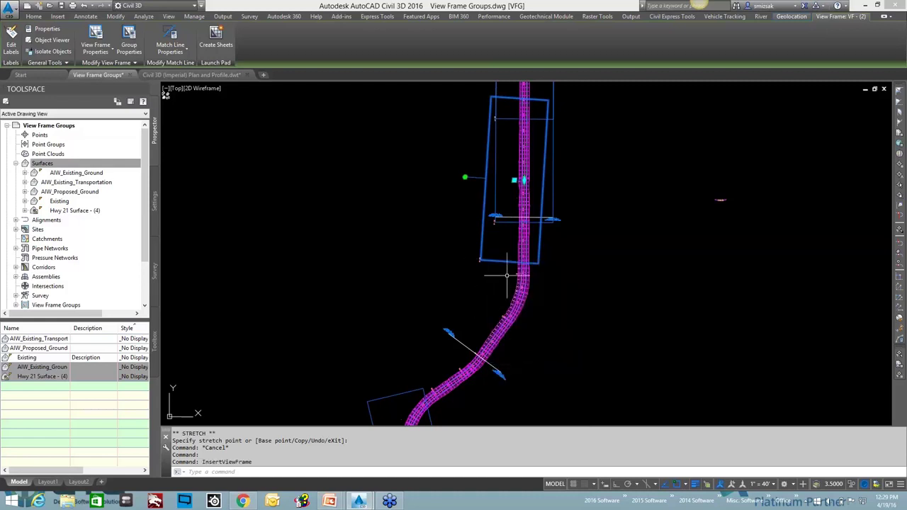
scroll(519, 367, down, 2)
scroll(484, 401, down, 2)
middle_drag(484, 400, 493, 309)
key(Escape)
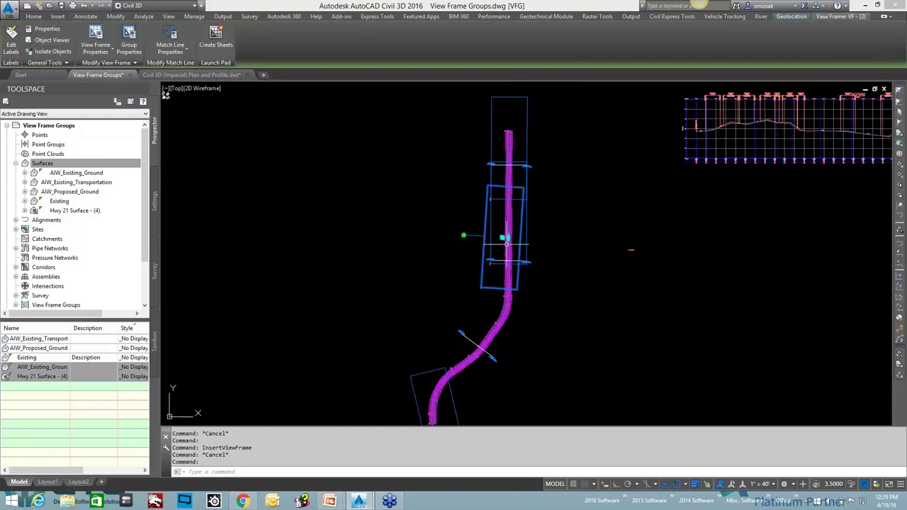
click(501, 237)
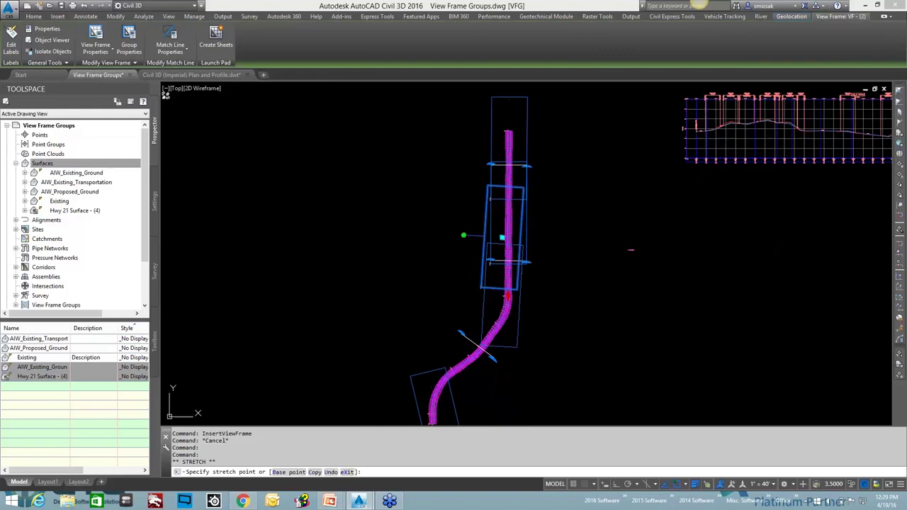
click(500, 303)
key(Escape)
scroll(507, 276, up, 3)
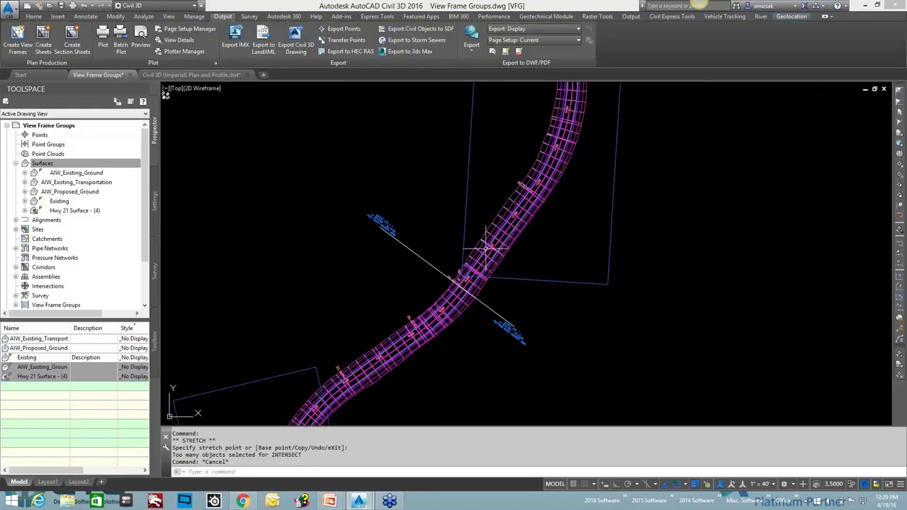
click(471, 223)
right_click(487, 229)
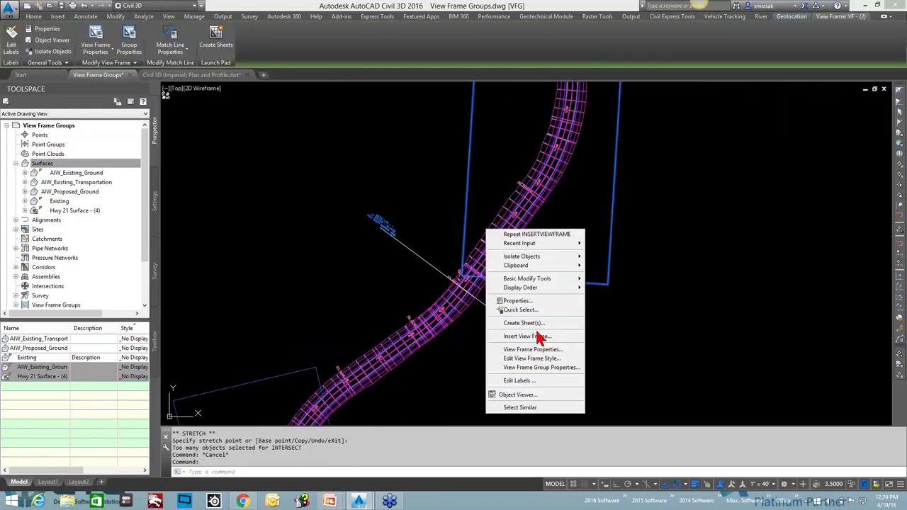
click(533, 338)
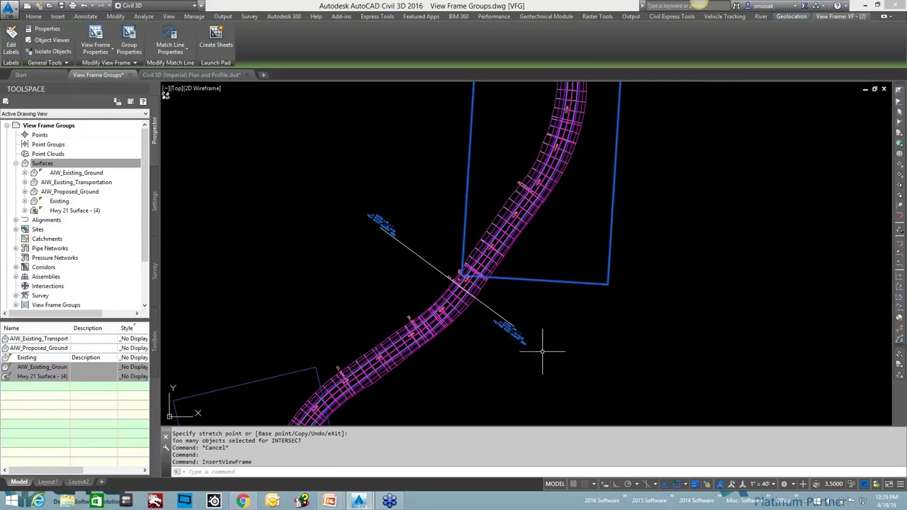
scroll(595, 226, down, 5)
scroll(595, 225, up, 5)
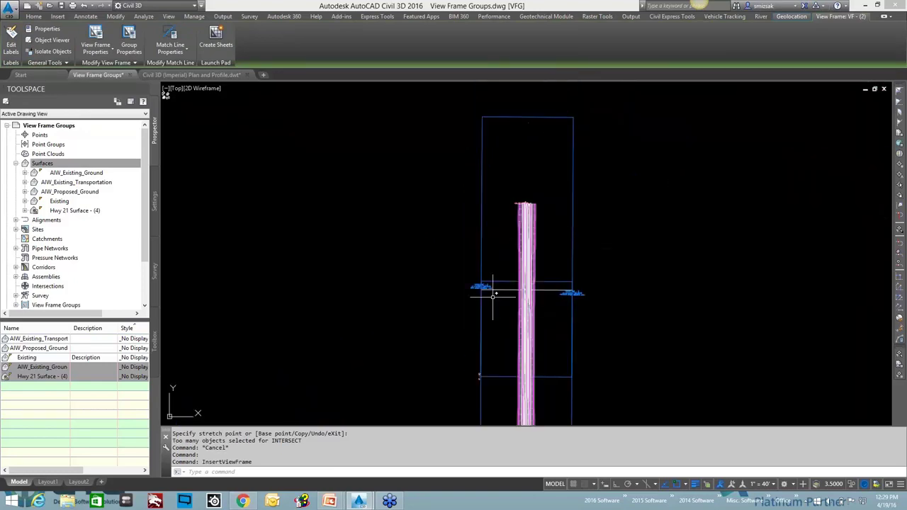
scroll(486, 283, up, 2)
scroll(476, 269, down, 2)
scroll(476, 269, down, 3)
middle_drag(466, 333, 496, 163)
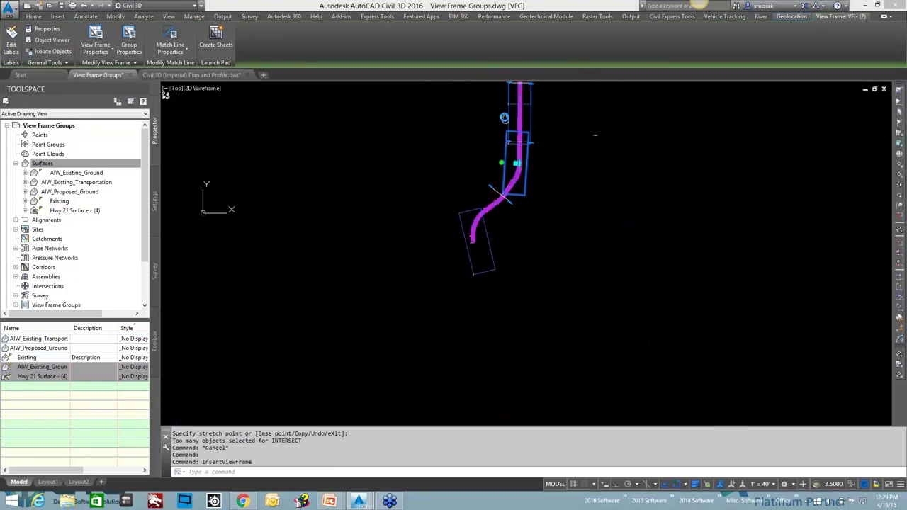
key(Escape)
click(470, 207)
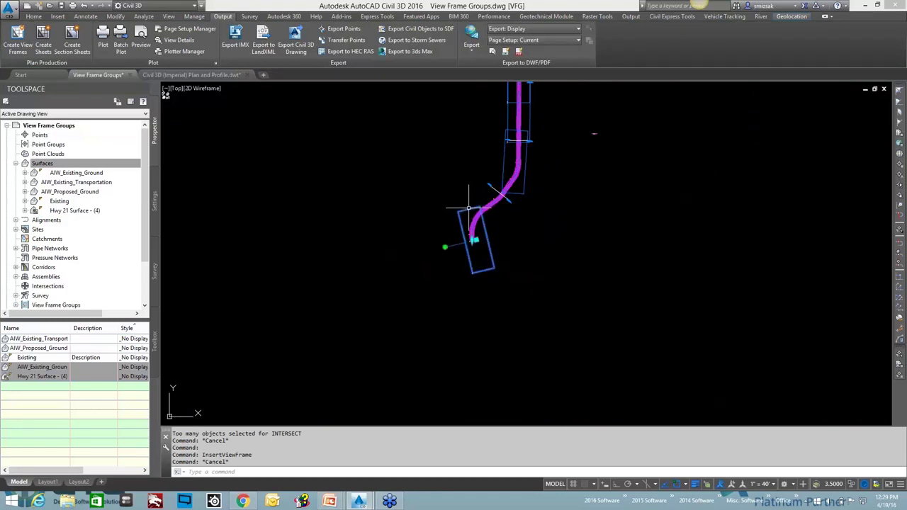
right_click(469, 209)
click(519, 316)
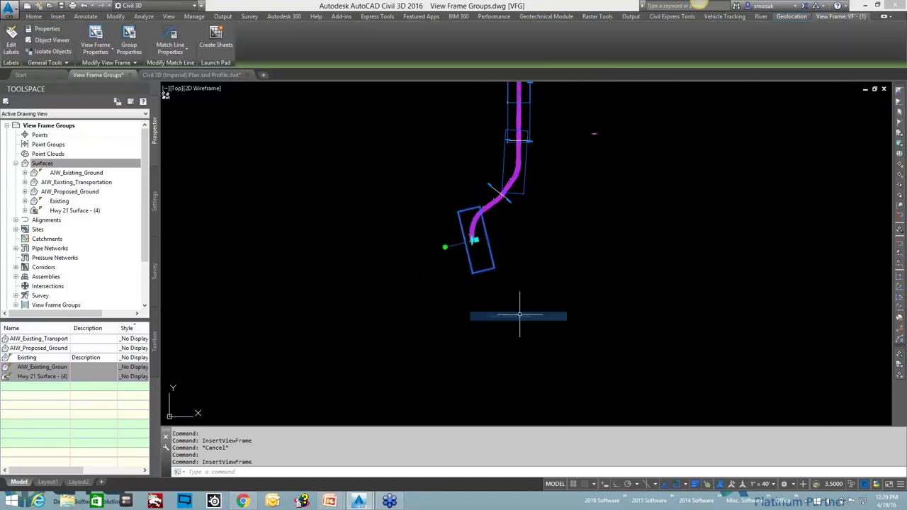
scroll(568, 243, down, 3)
middle_drag(552, 272, 553, 267)
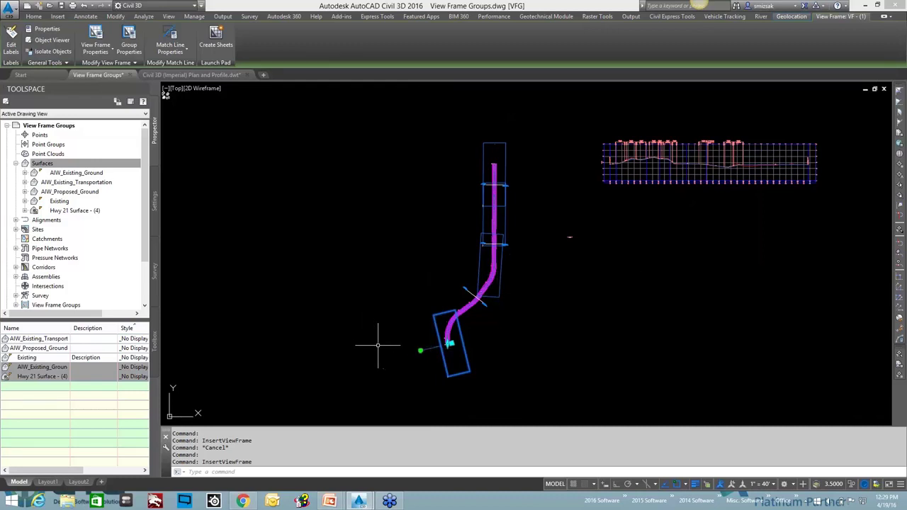
middle_drag(380, 283, 351, 254)
key(Escape)
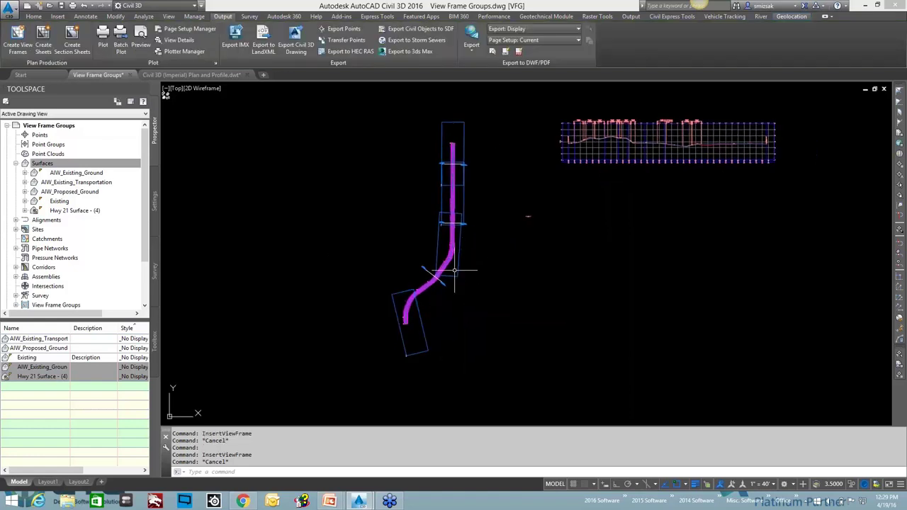
click(454, 245)
scroll(435, 283, up, 5)
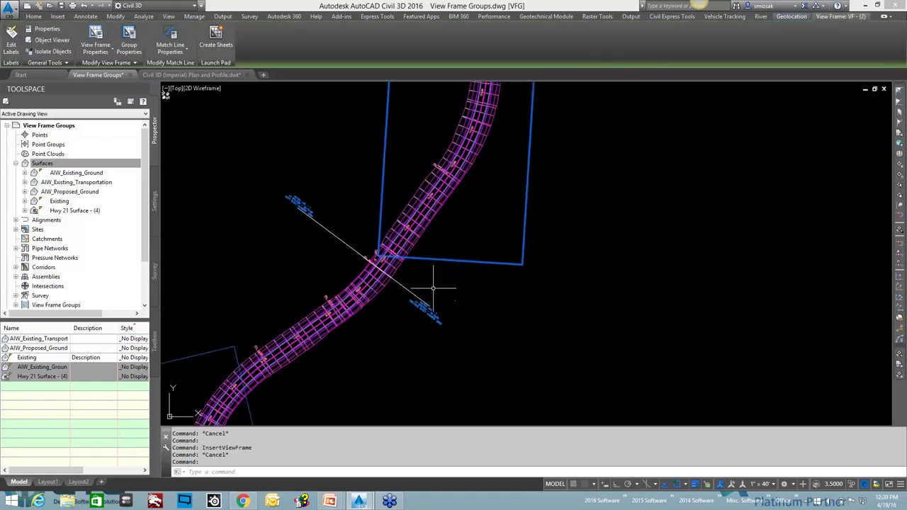
key(Escape)
scroll(419, 298, down, 4)
- Grip-stretch the match line at the curve, then cancel the move
click(405, 287)
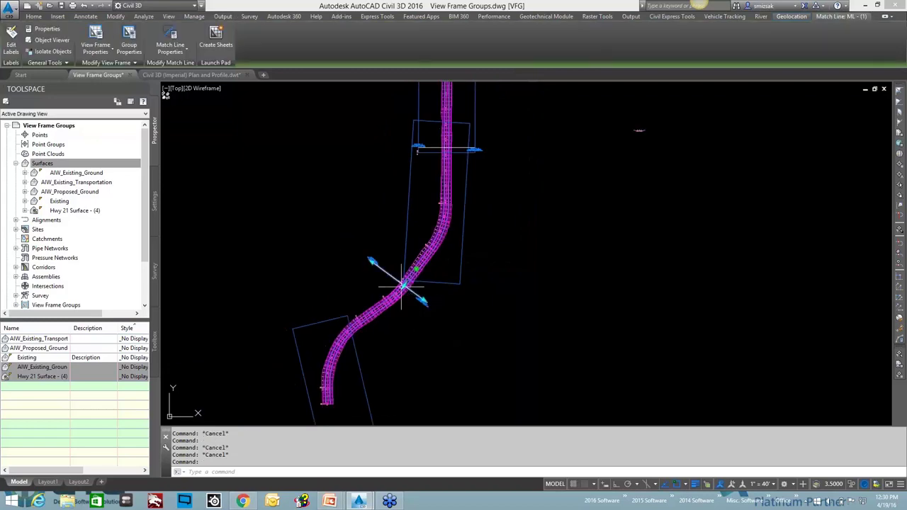
click(406, 284)
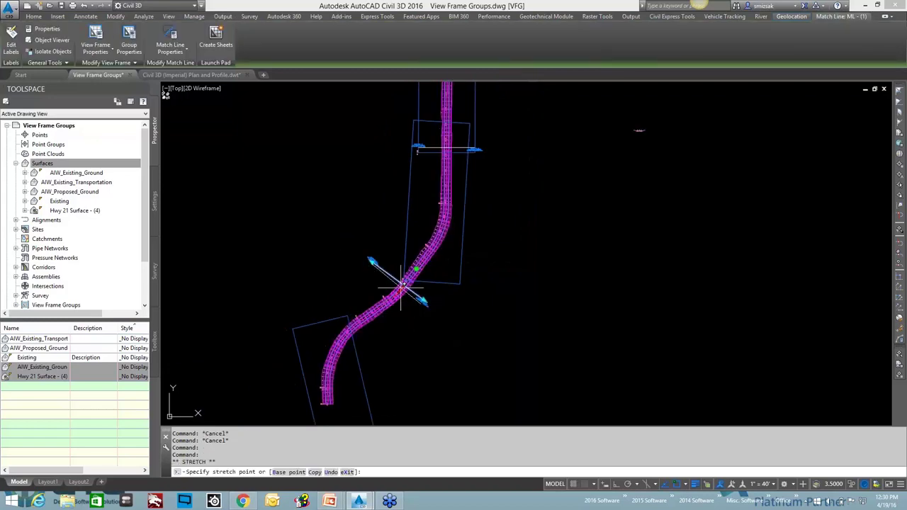
scroll(396, 290, up, 6)
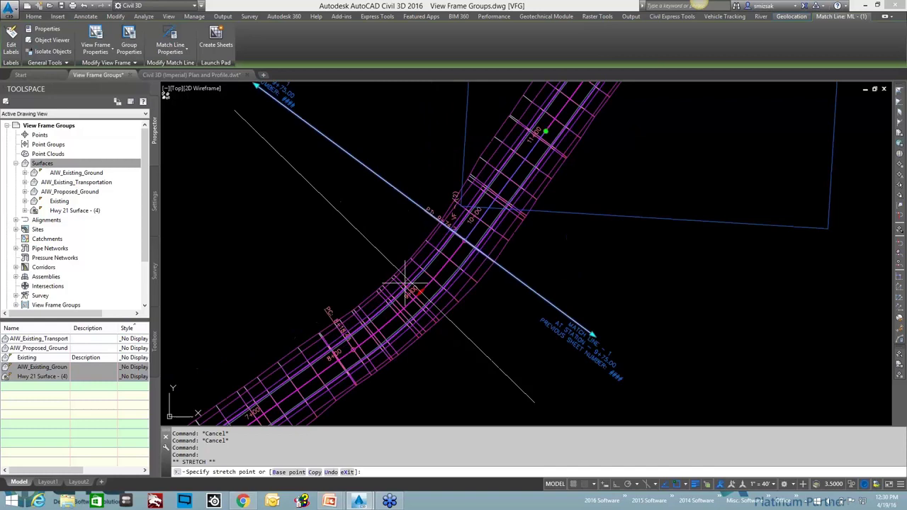
mouse_move(539, 170)
middle_down()
mouse_move(464, 284)
mouse_move(433, 297)
middle_up()
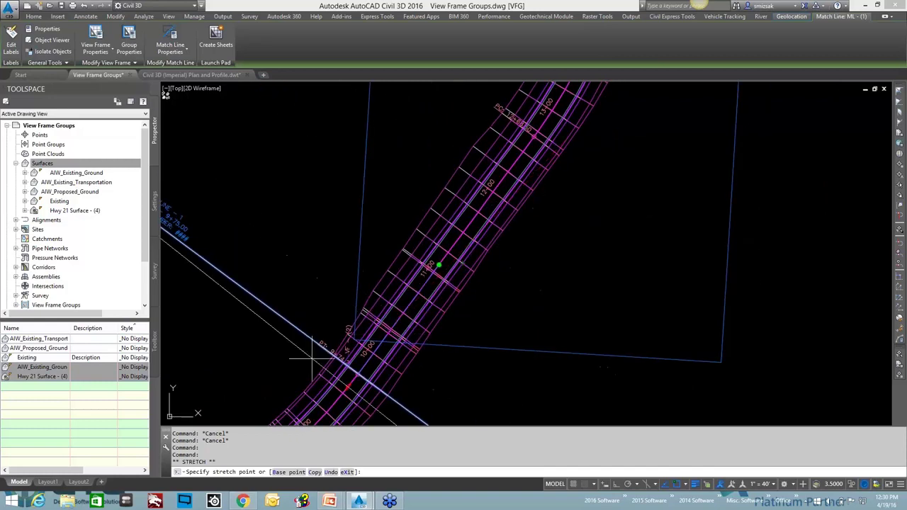
scroll(462, 196, down, 4)
key(Escape)
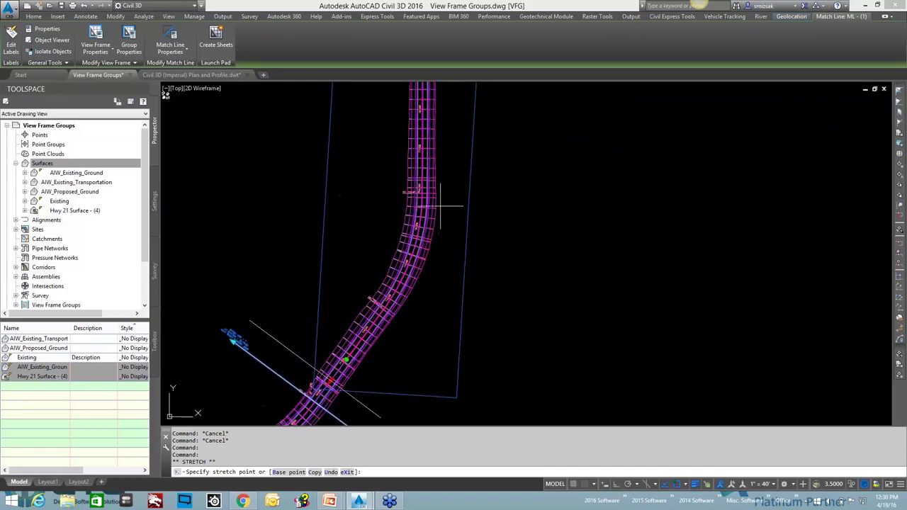
key(Escape)
key(Escape)
- Select the upper match line and grab its grip to slide it along the road
scroll(445, 192, down, 3)
scroll(396, 142, up, 5)
key(Escape)
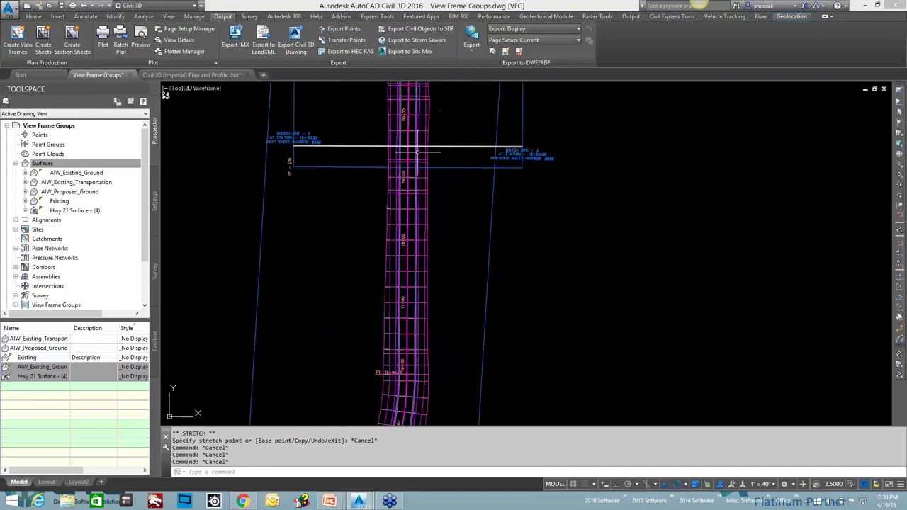
click(389, 149)
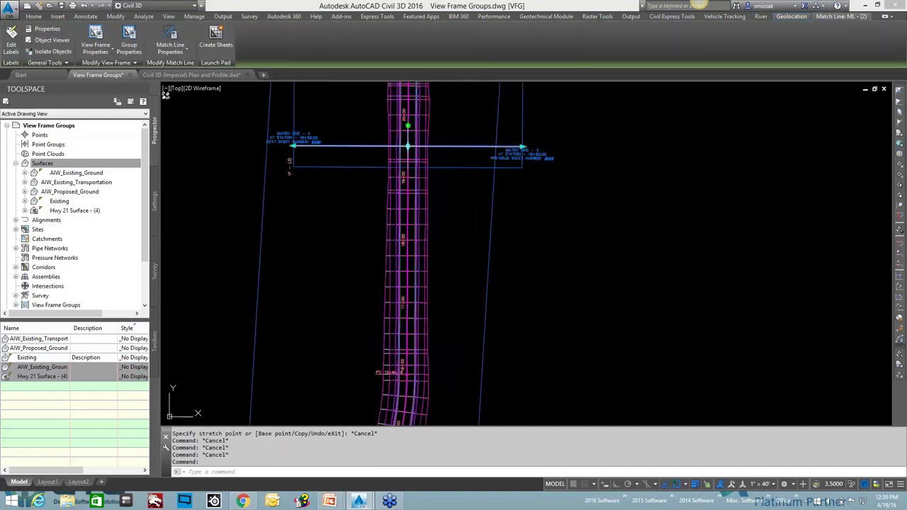
click(407, 126)
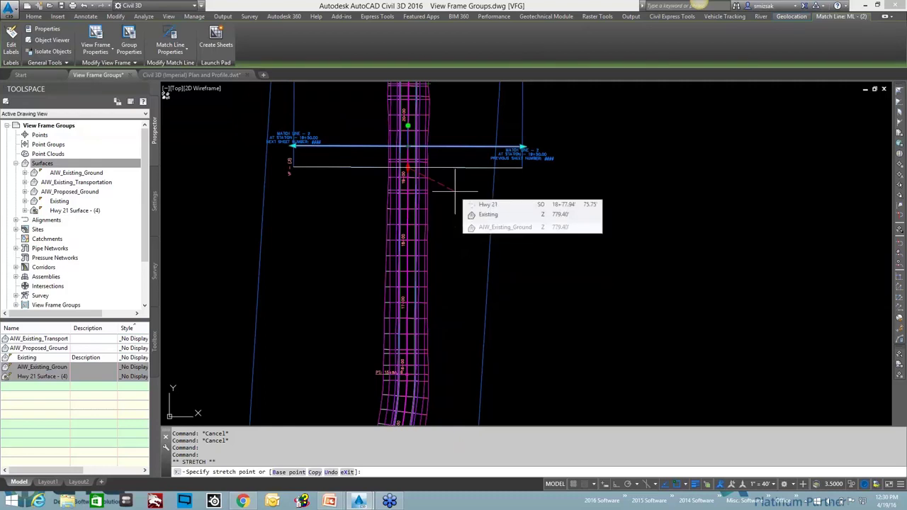
key(Escape)
scroll(373, 284, down, 5)
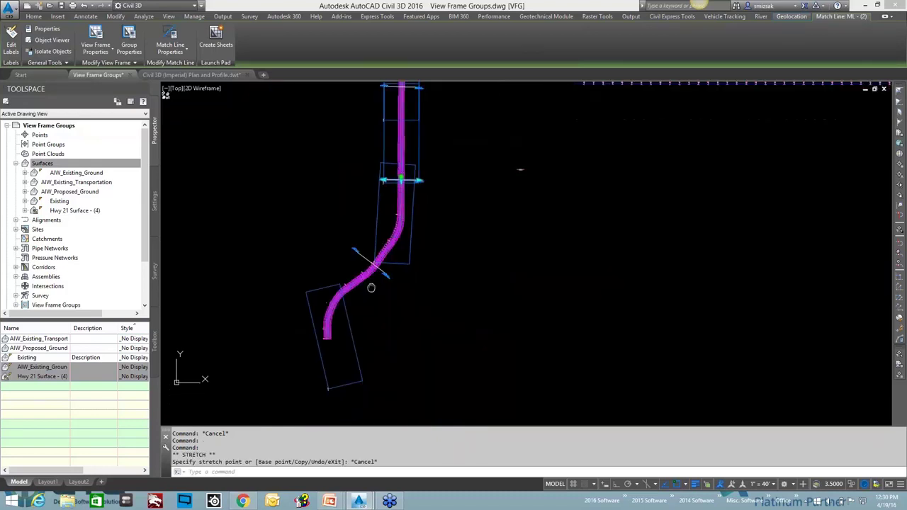
click(346, 326)
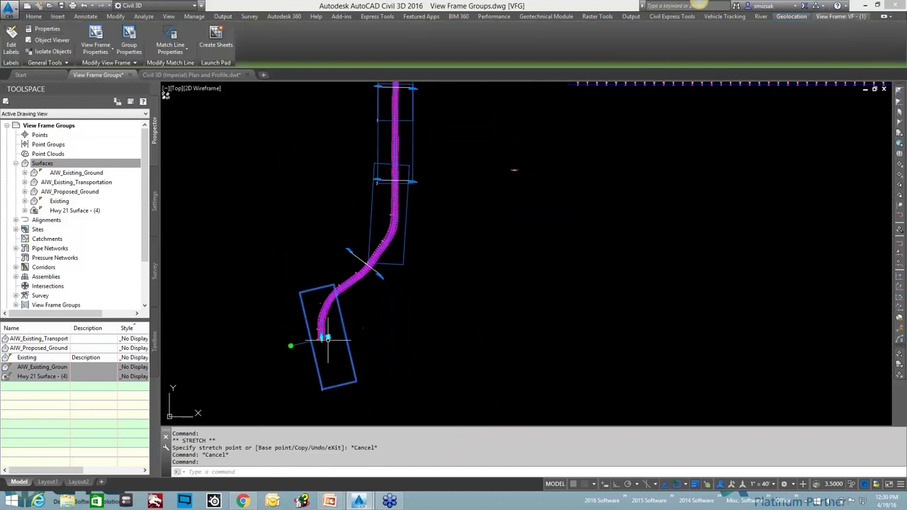
click(327, 337)
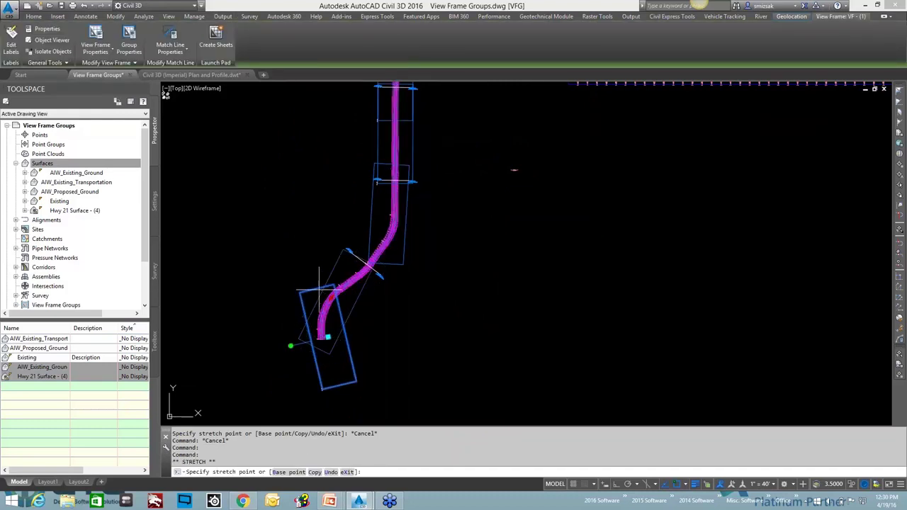
click(331, 305)
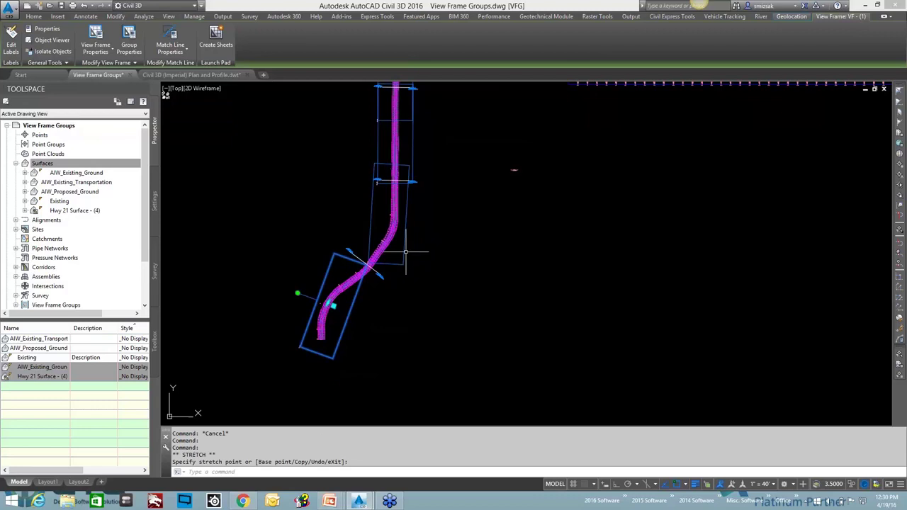
click(405, 252)
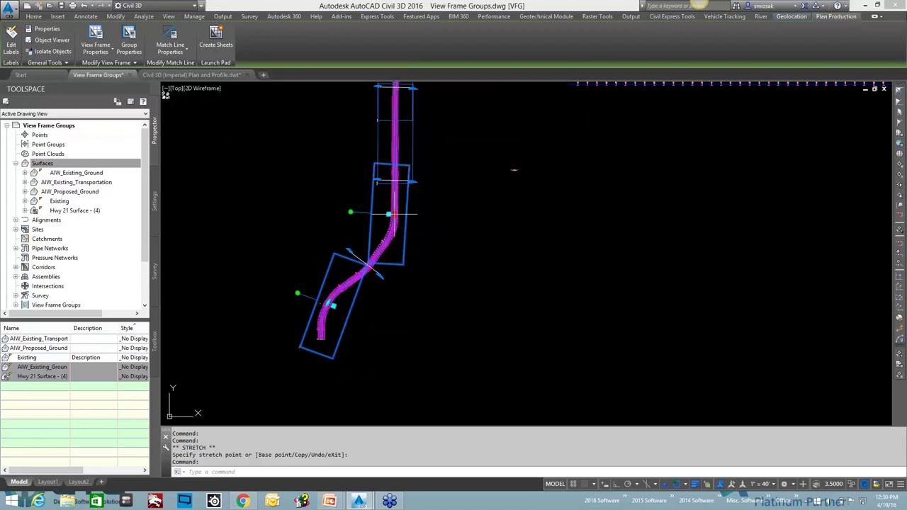
click(389, 213)
click(380, 246)
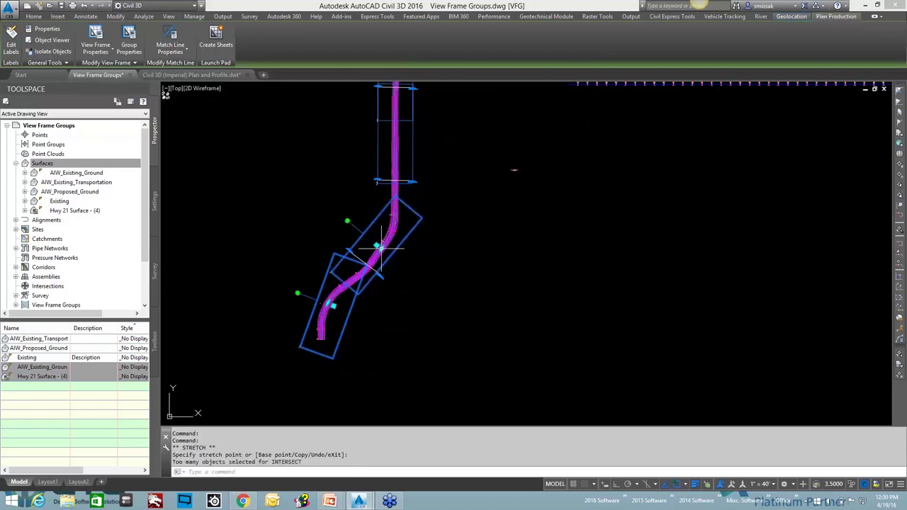
click(330, 303)
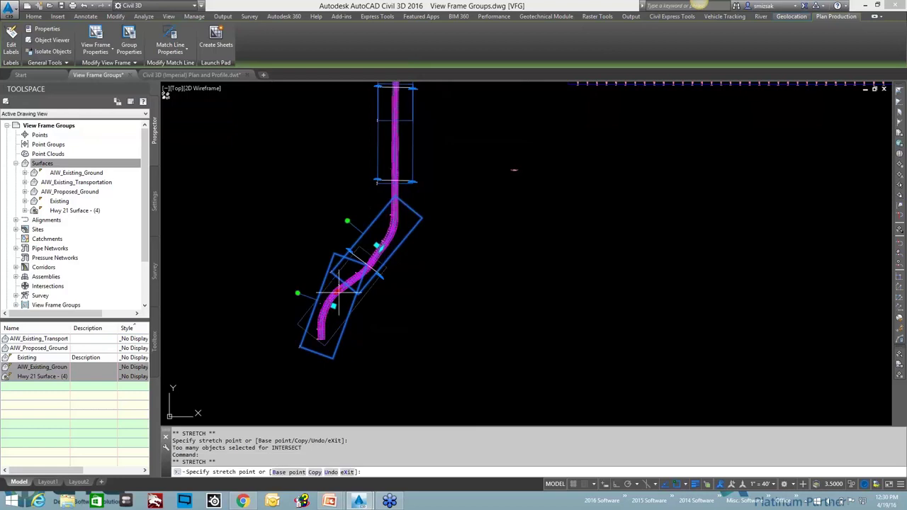
click(341, 294)
key(Escape)
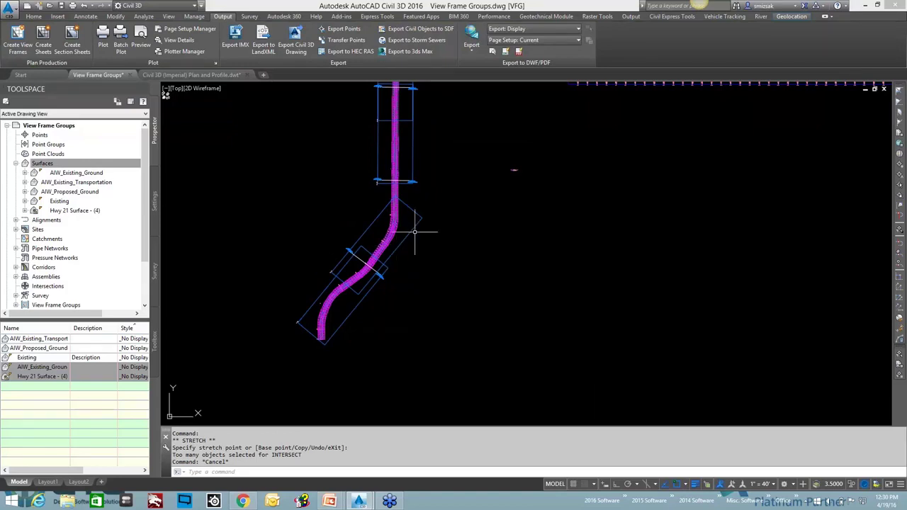
click(387, 241)
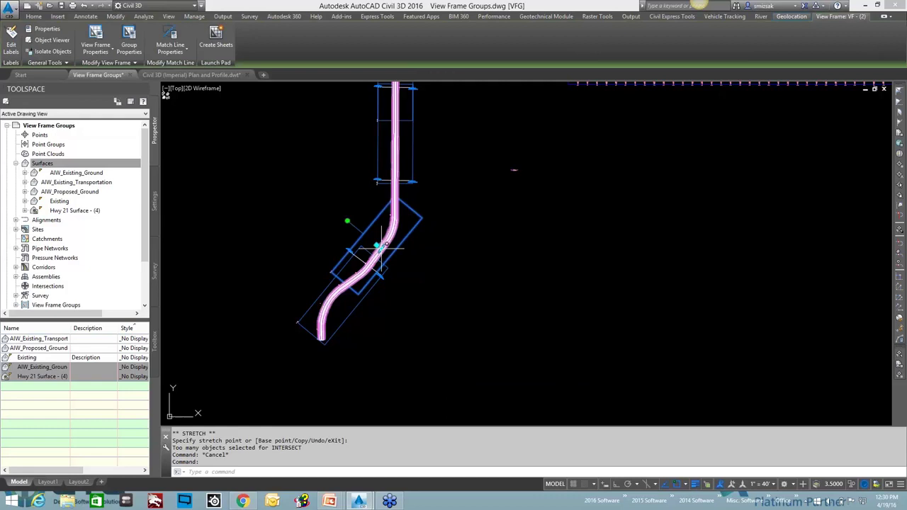
click(377, 245)
click(391, 224)
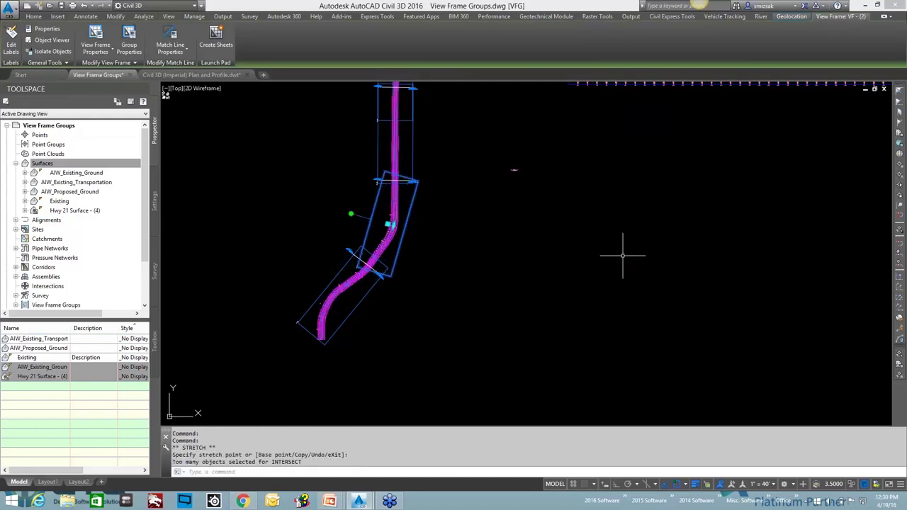
key(Escape)
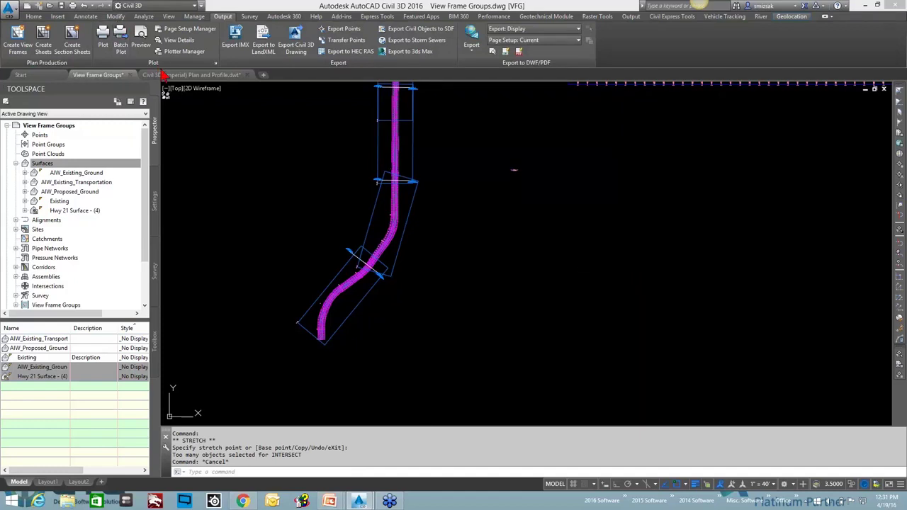
- Switch to the Civil 3D (Imperial) Plan and Profile.dwt drawing on its ANSI D Plan and Profile 40 Scale layout
click(186, 75)
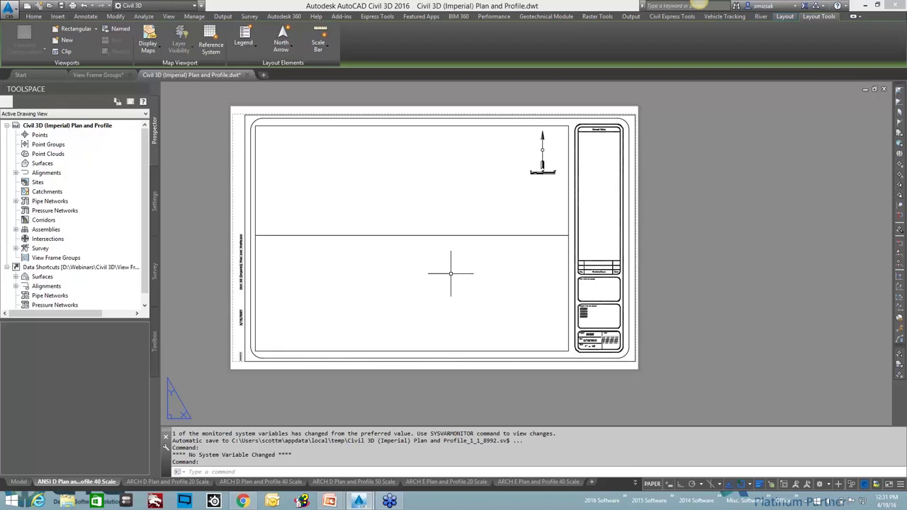
click(96, 482)
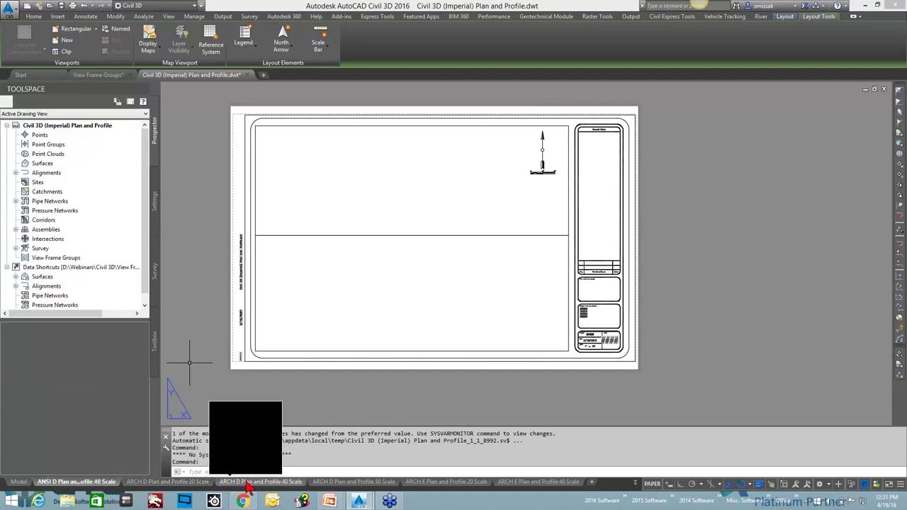
mouse_move(339, 485)
mouse_move(441, 486)
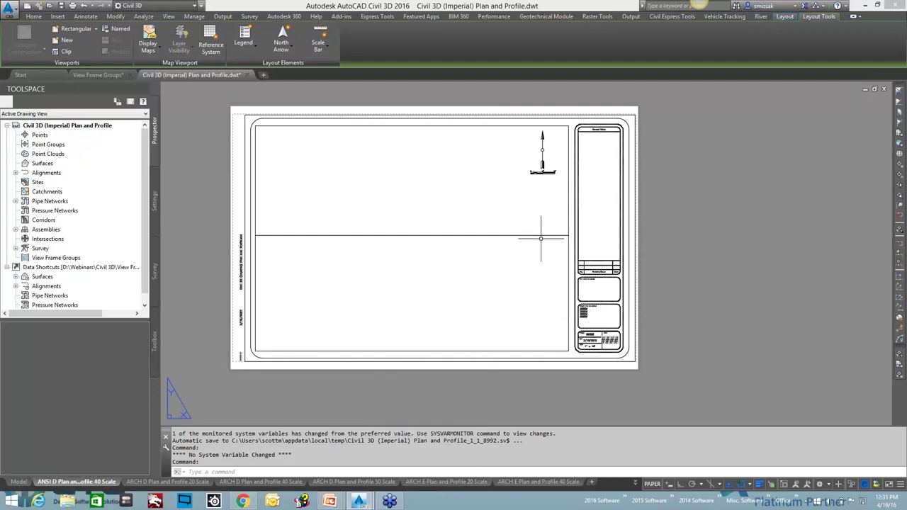
- Open the lower viewport's Properties and check that its Viewport Type is Profile
click(566, 235)
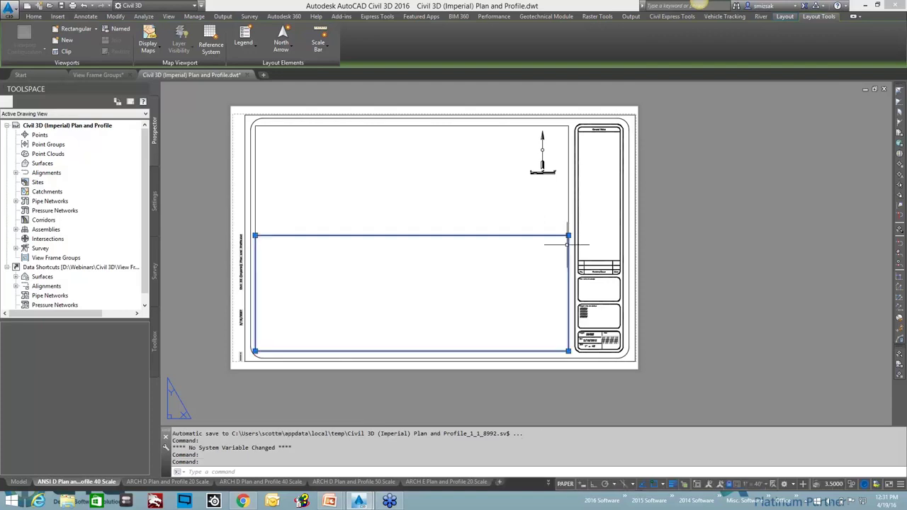
right_click(498, 296)
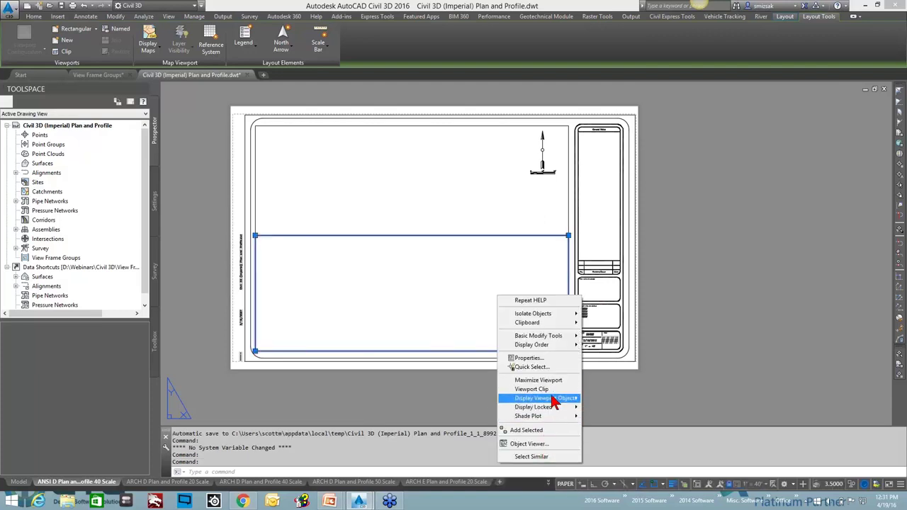
click(528, 358)
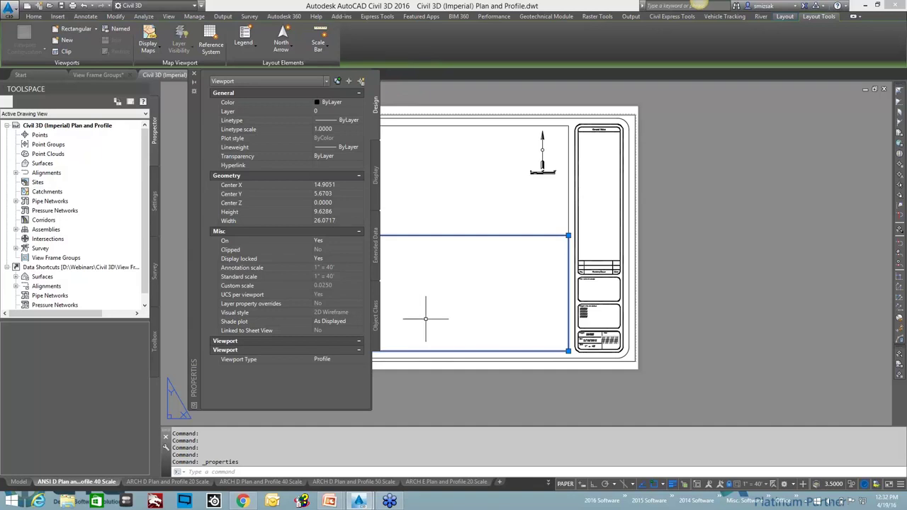
click(333, 363)
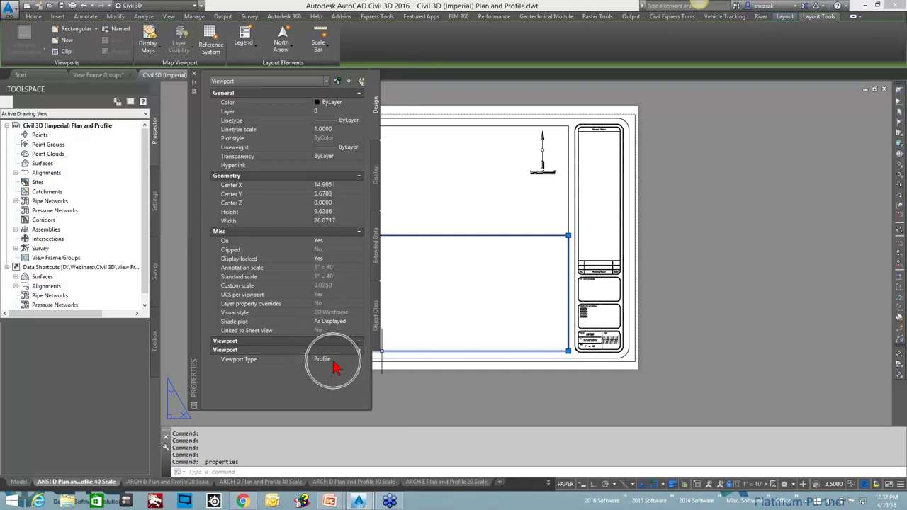
click(333, 363)
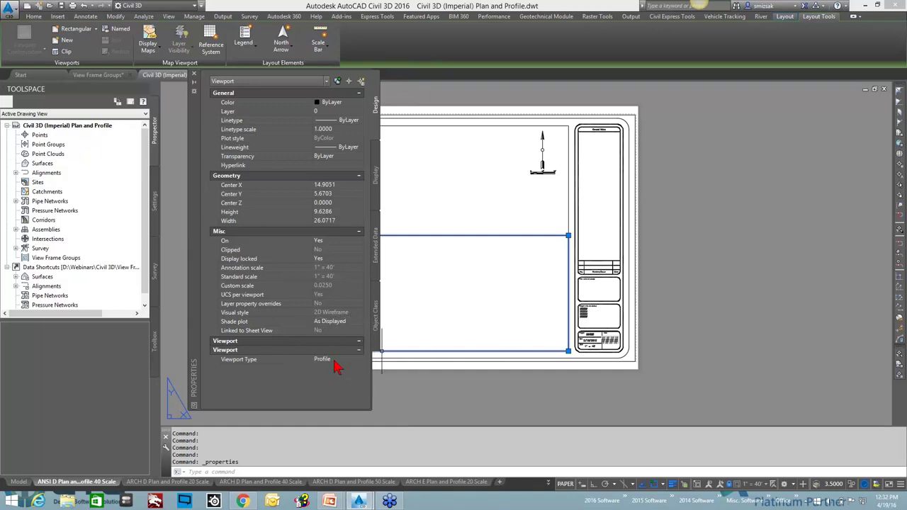
click(336, 367)
click(336, 368)
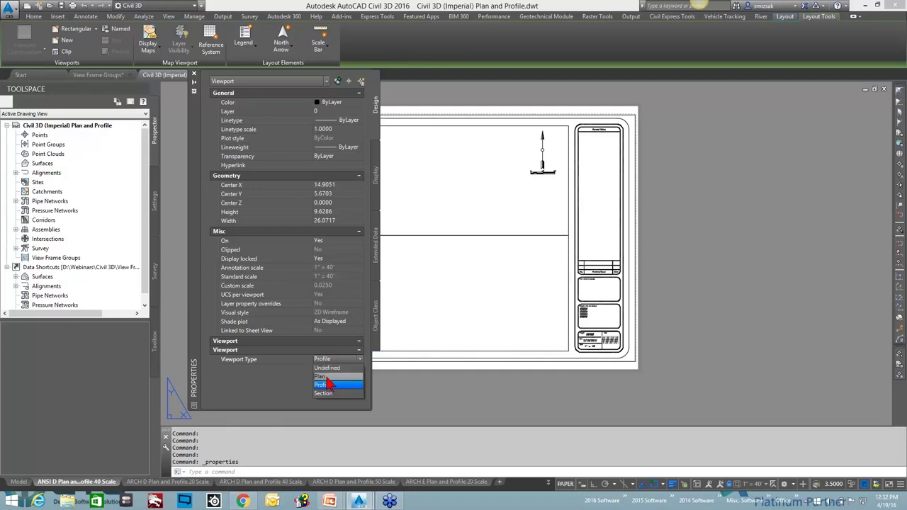
- Check that the upper viewport's Viewport Type is Plan, then pan the layout sheet right
key(Escape)
key(Escape)
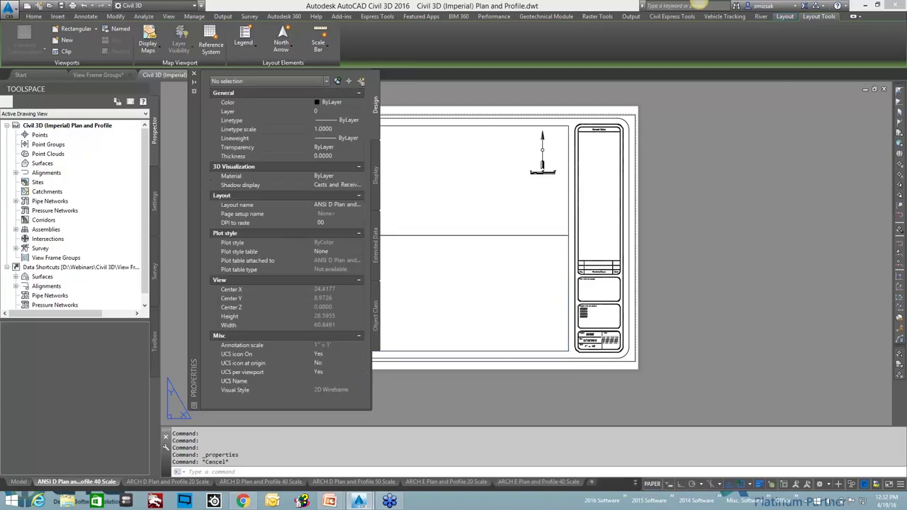
click(567, 150)
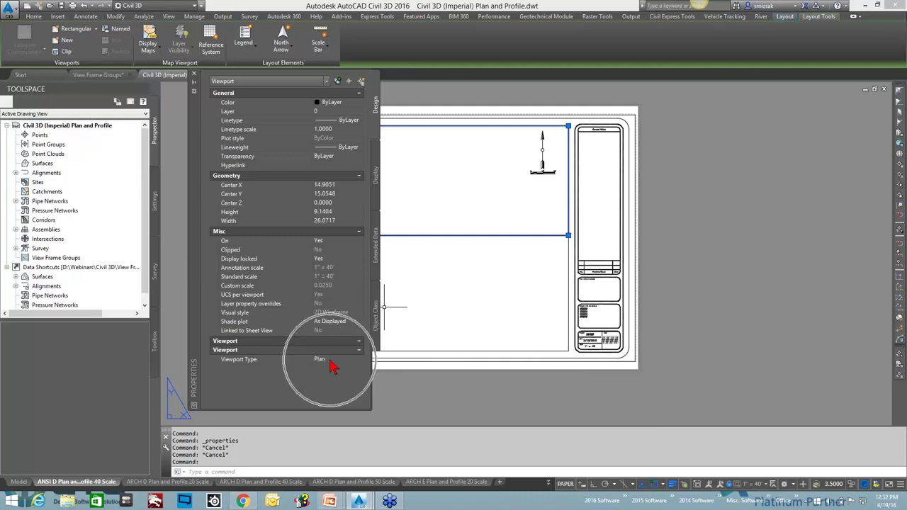
key(Escape)
key(Escape)
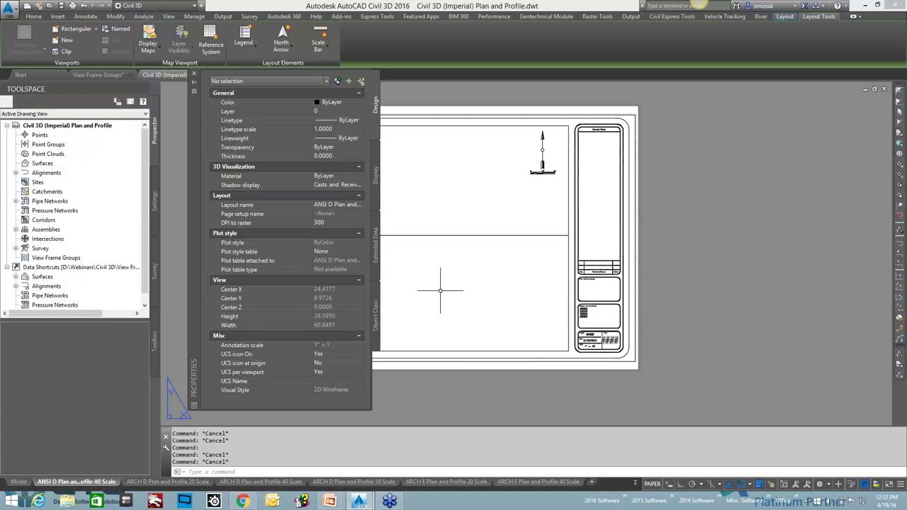
middle_drag(449, 296, 661, 281)
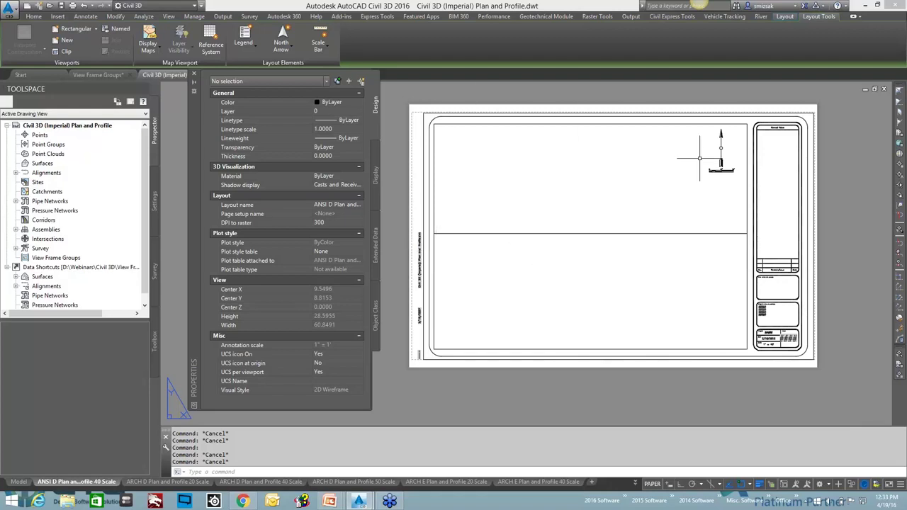
mouse_move(790, 128)
- Review the ARCH D and ARCH E Plan and Profile layouts and check the lower viewport's type
click(133, 484)
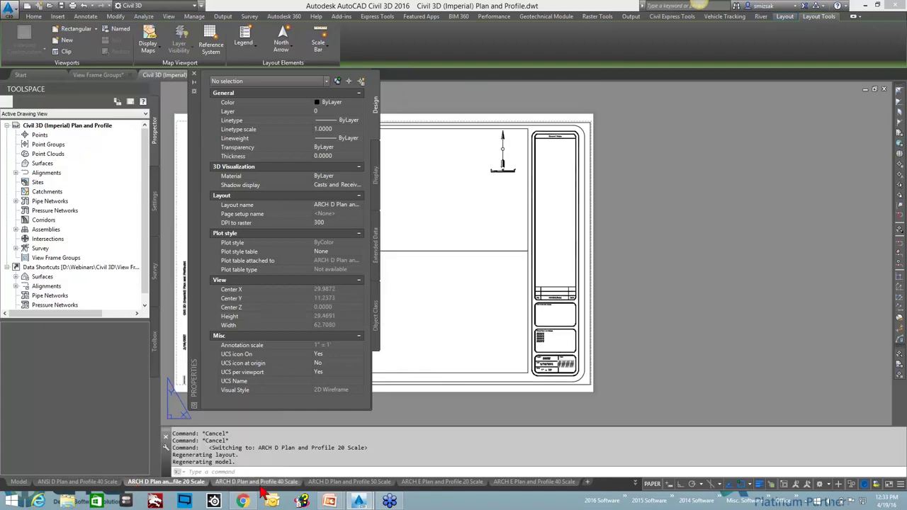
drag(259, 484, 439, 488)
click(521, 484)
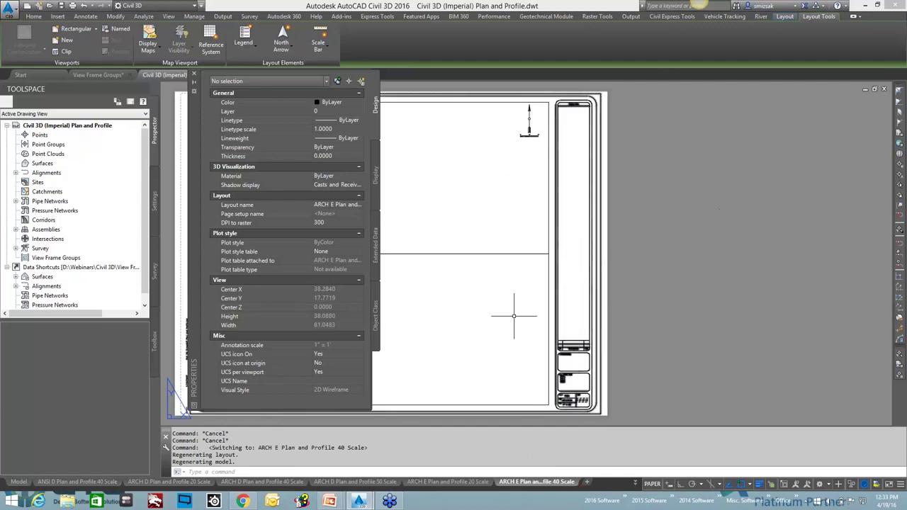
key(Escape)
click(548, 286)
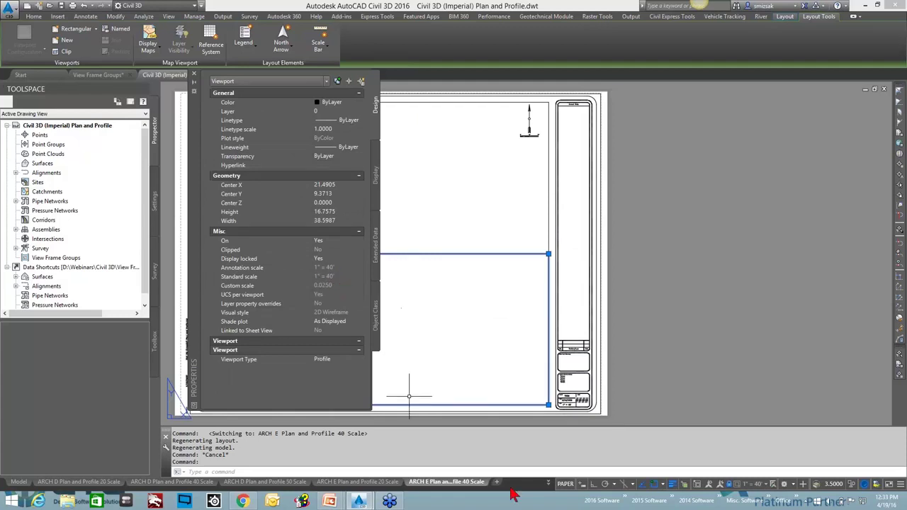
key(Escape)
key(Escape)
key(Escape)
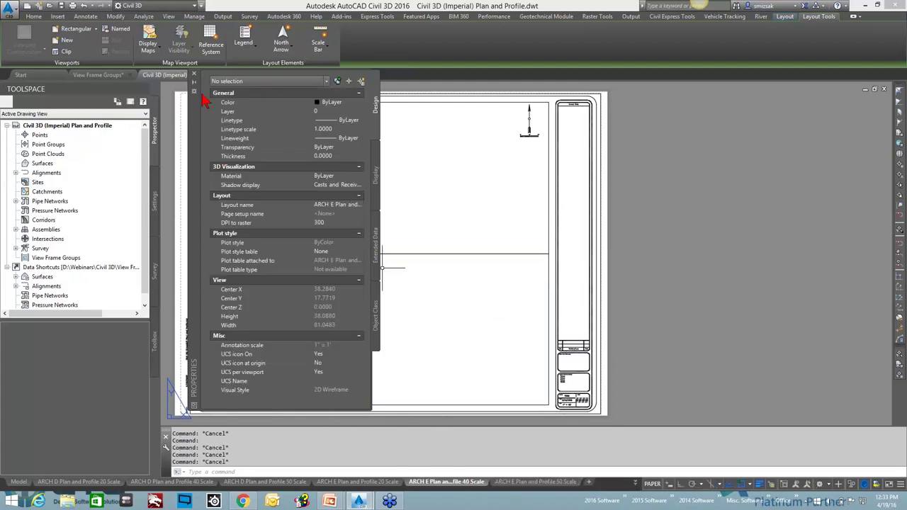
- Close the Properties palette and return to View Frame Groups.dwg
click(195, 73)
mouse_move(195, 73)
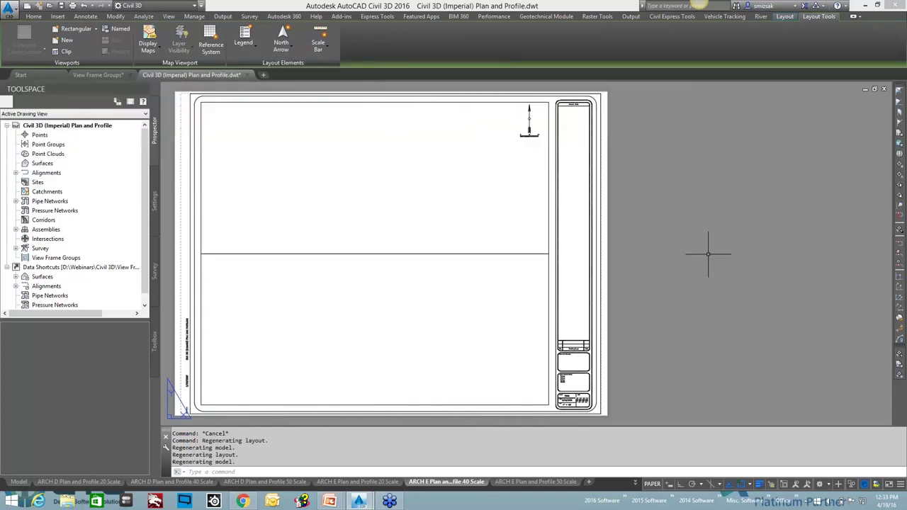
click(98, 75)
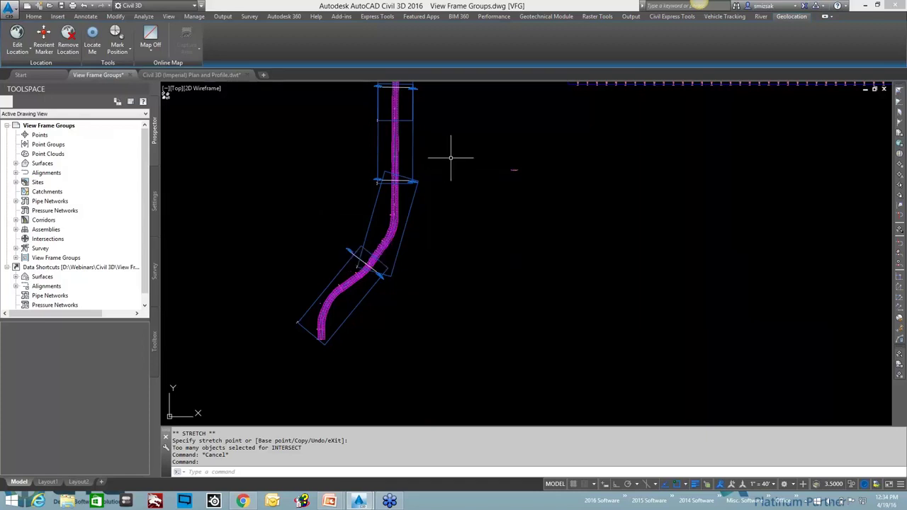
- Start Create Sheets from the Output tab with view frame group VFG -HWY 21
middle_drag(449, 154, 456, 253)
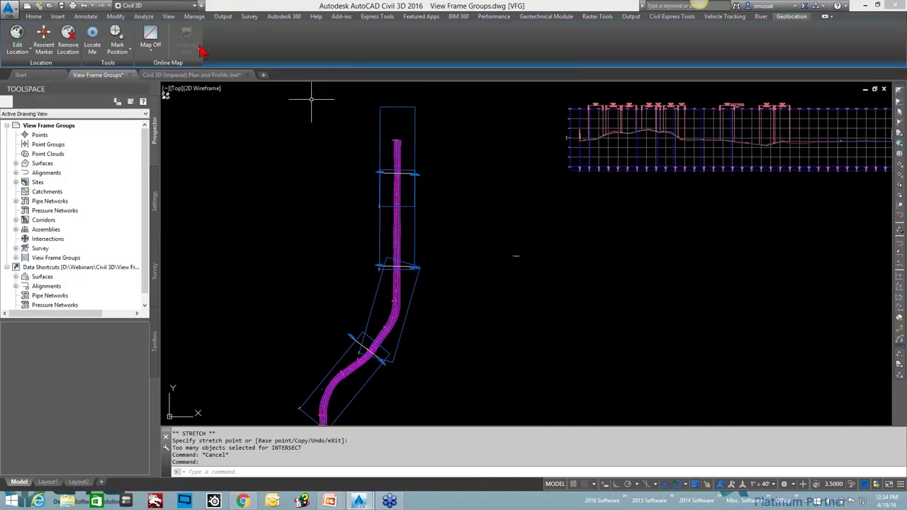
click(221, 17)
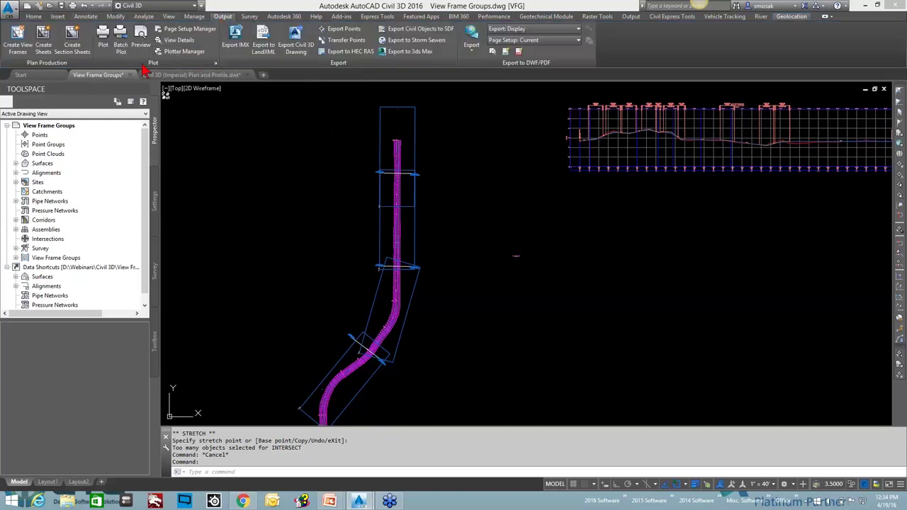
click(41, 41)
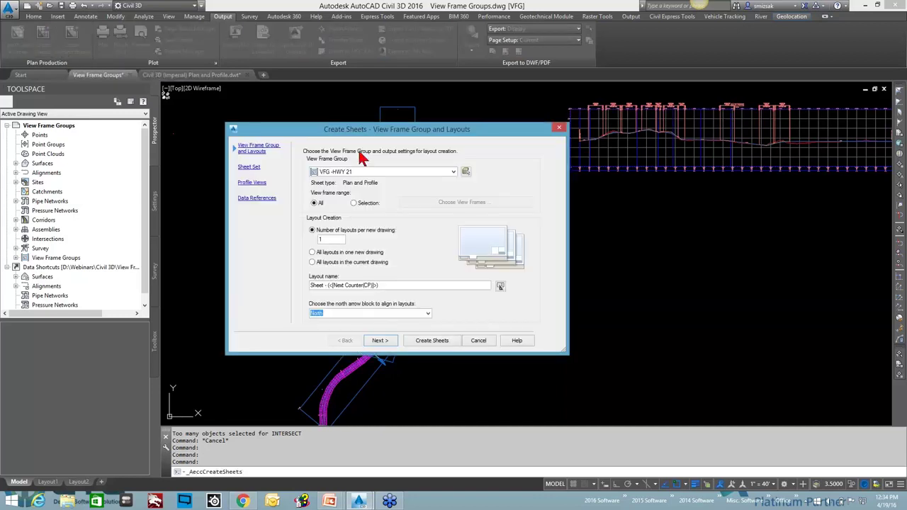
click(376, 173)
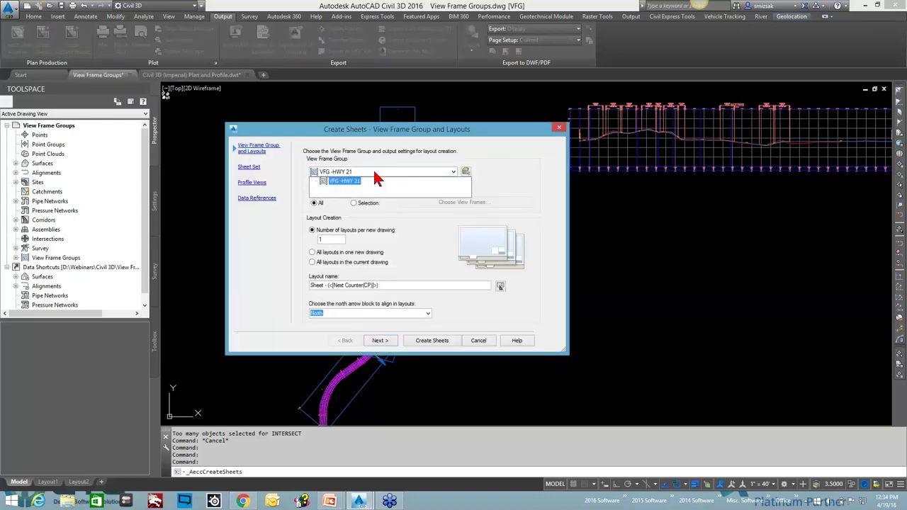
click(375, 179)
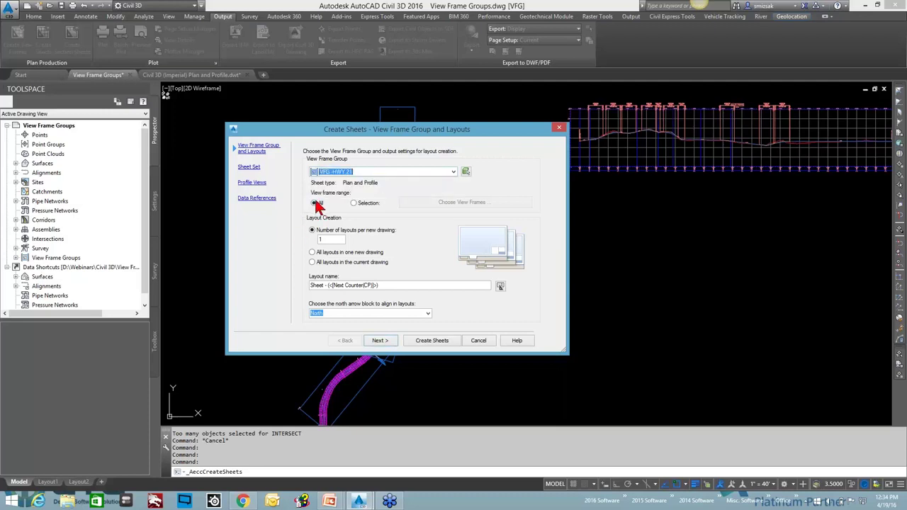
- Preview the selectable view frames, then set the view frame range to All
click(354, 203)
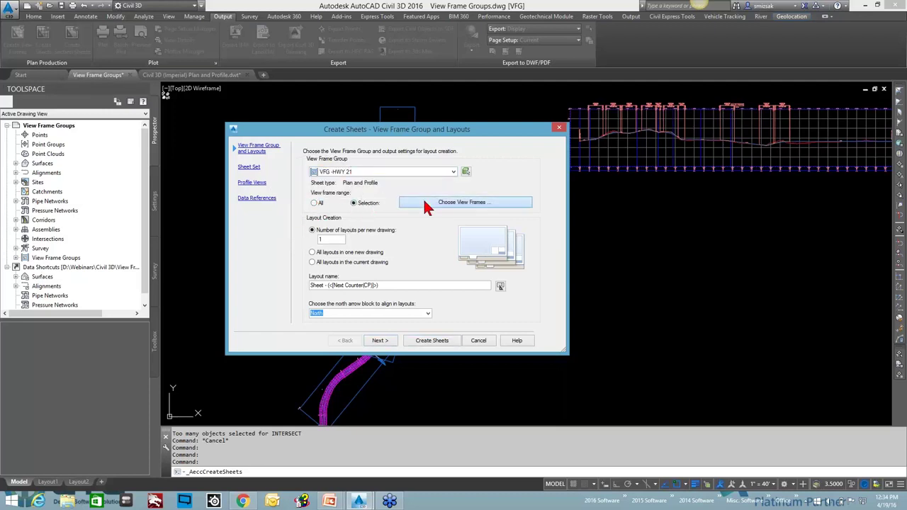
click(424, 201)
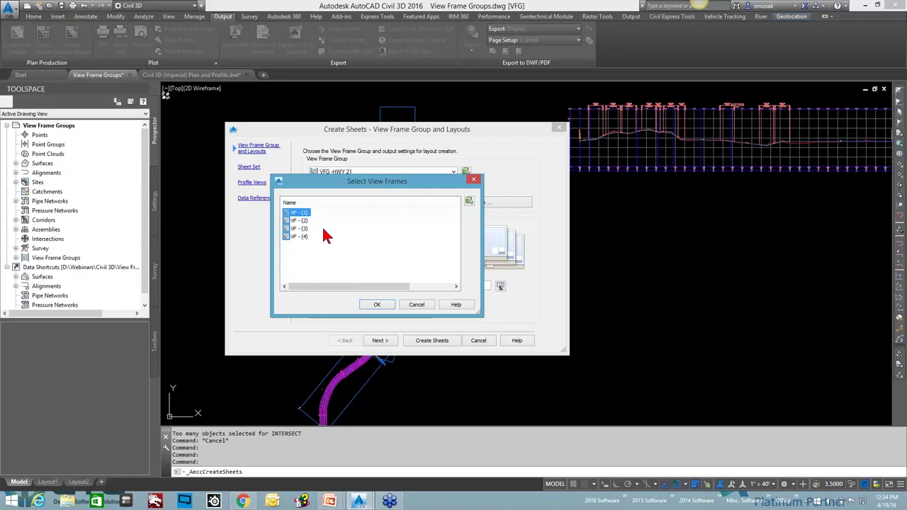
click(409, 304)
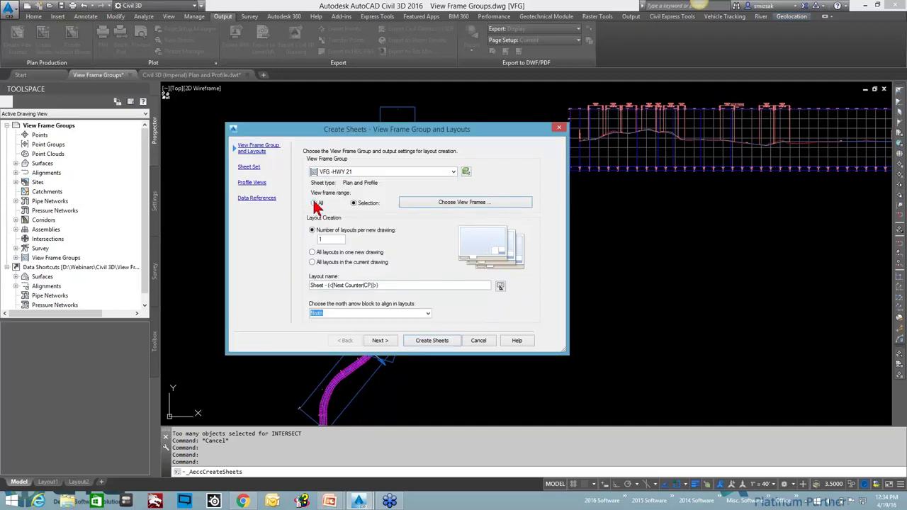
click(315, 204)
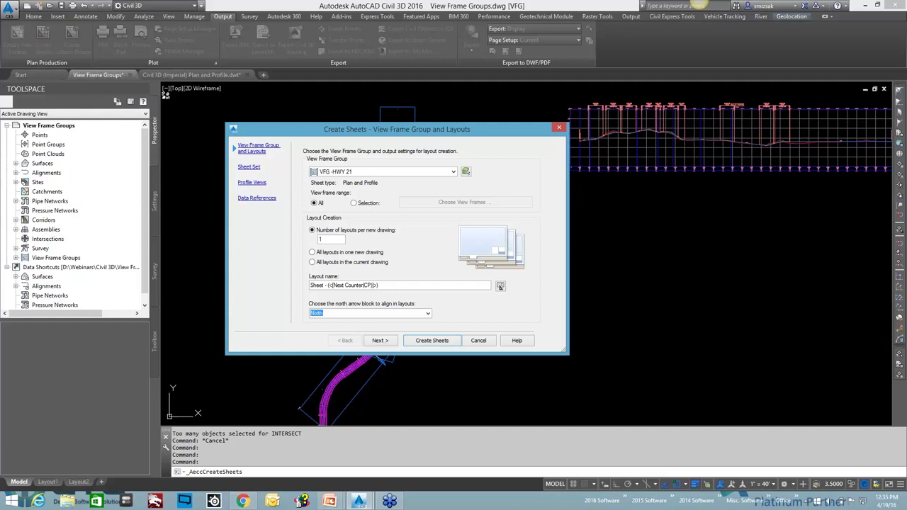
click(329, 232)
click(338, 232)
- Create all layouts in the current drawing, named 'Plan and Profile Sheet - (<[Next Counter(CP)]>)'
click(316, 253)
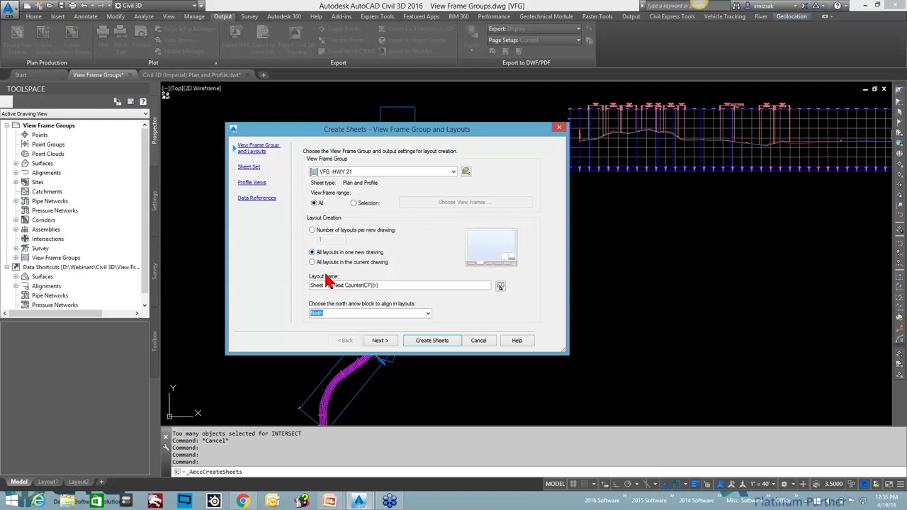
click(313, 262)
click(325, 285)
text(-)
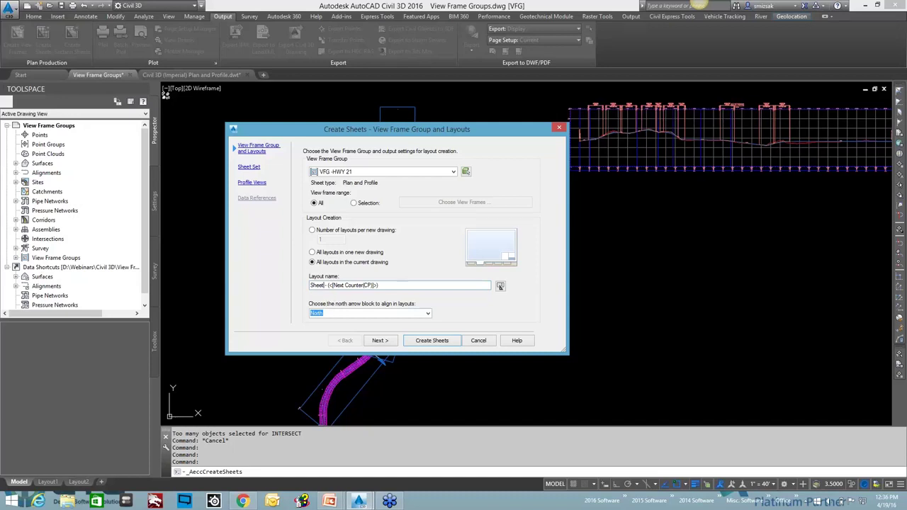
click(310, 285)
text(Plan and Profile)
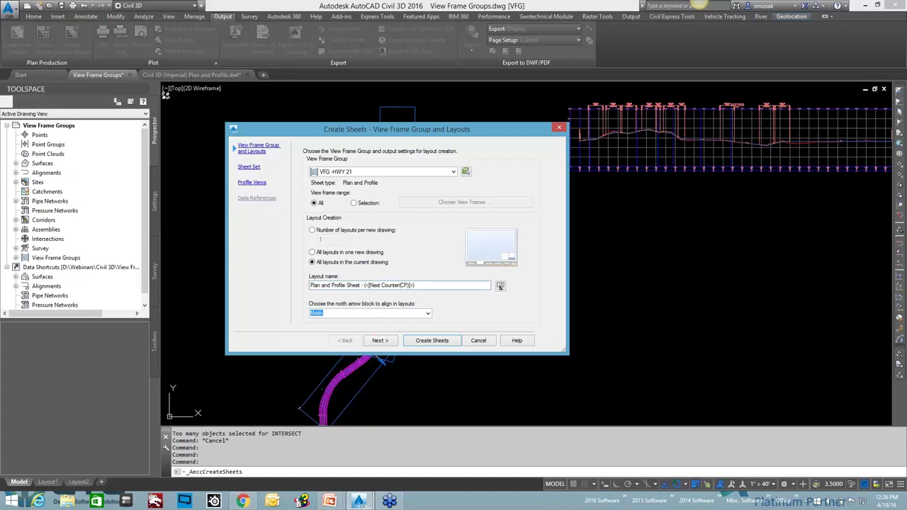
- Keep North as the north arrow block and continue to the Sheet Set page
click(428, 313)
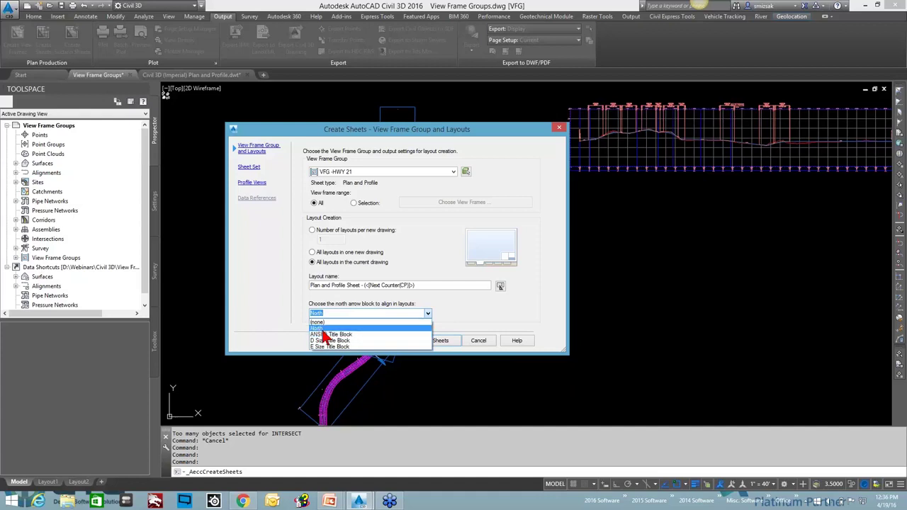
click(328, 334)
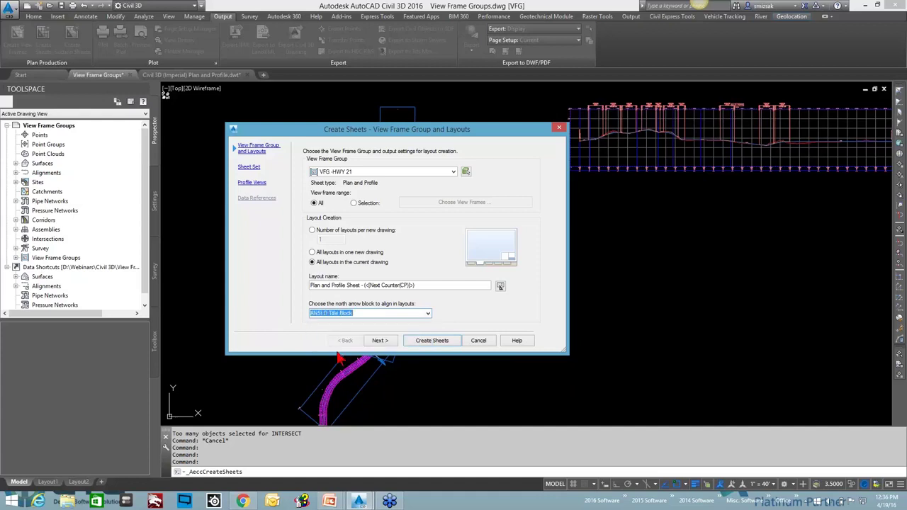
click(362, 315)
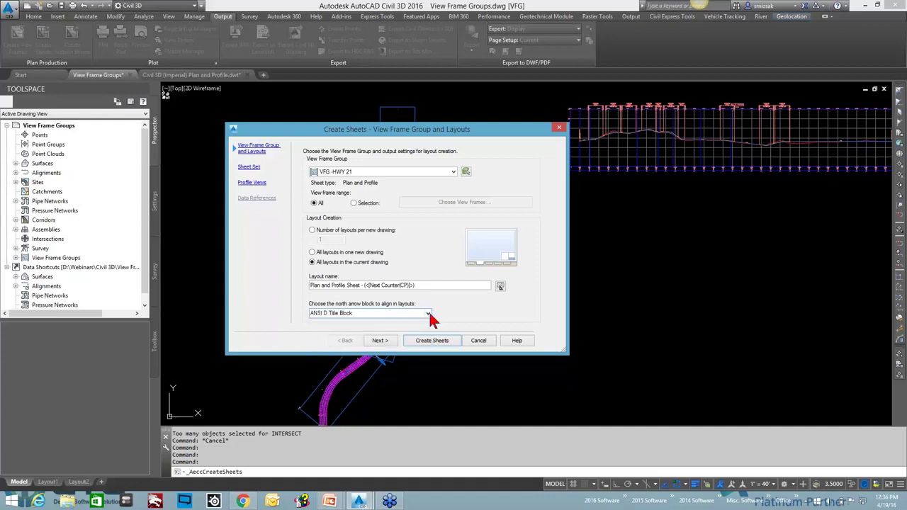
click(428, 314)
click(322, 329)
click(381, 340)
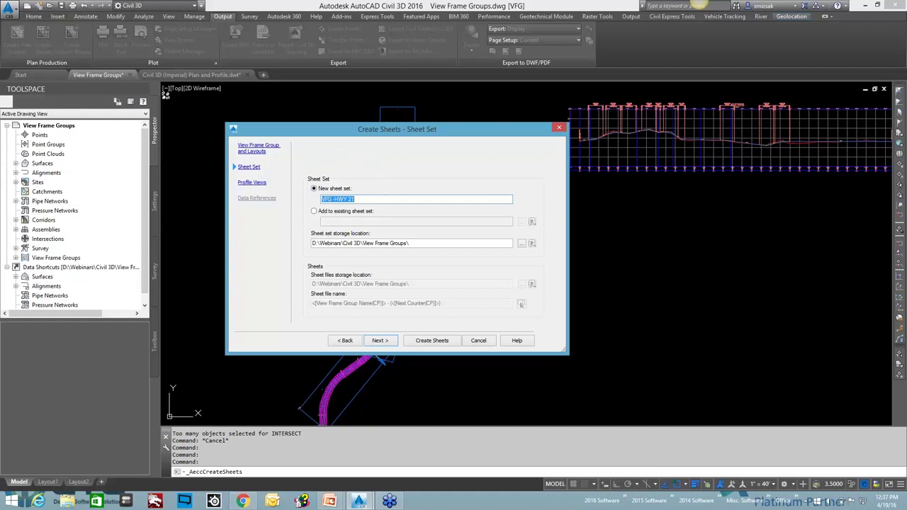
- Keep New sheet set selected and name the sheet file 'Project XYZ - HWY 21'
click(314, 211)
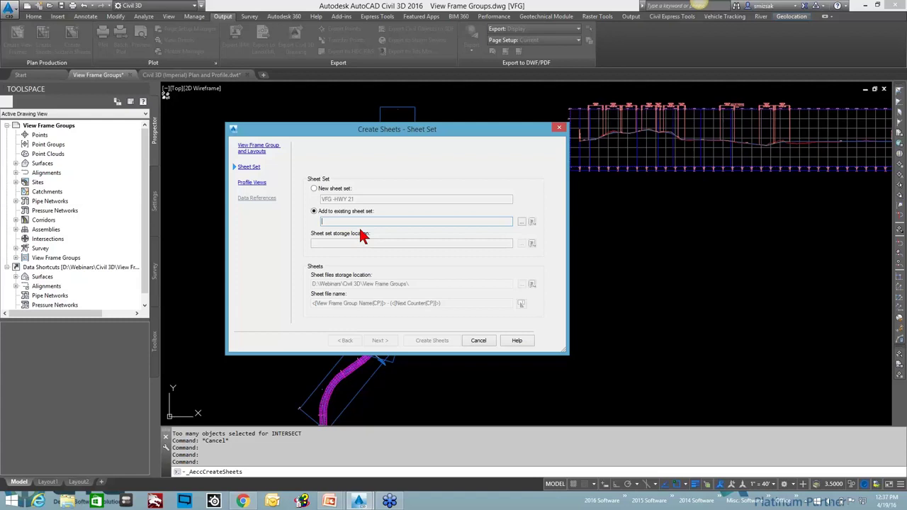
click(314, 188)
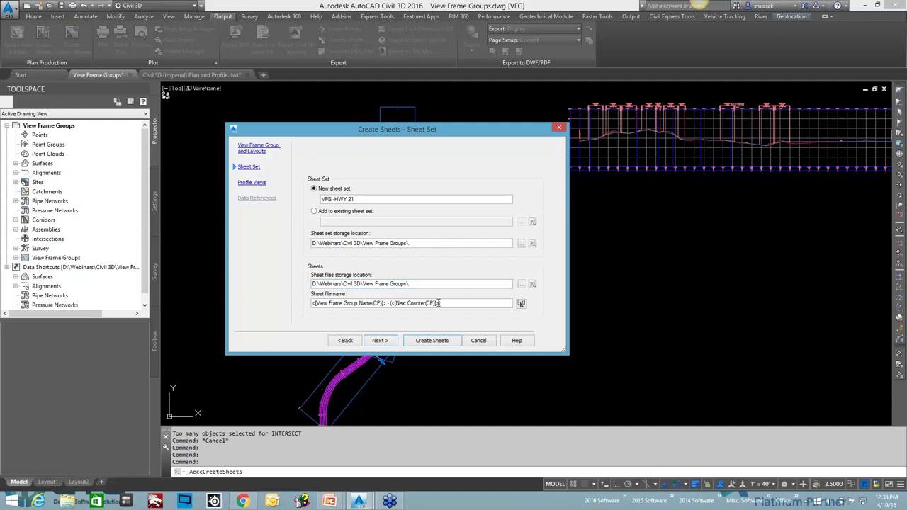
drag(447, 303, 269, 308)
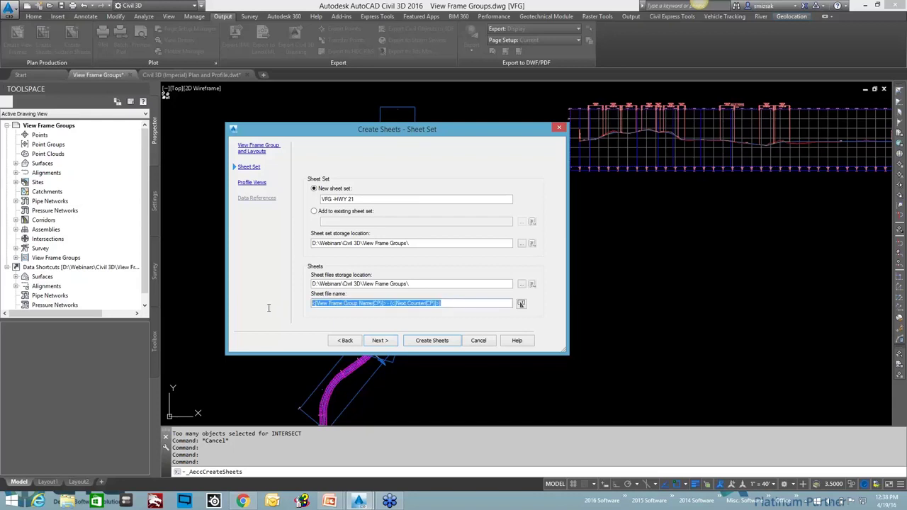
text(Pr)
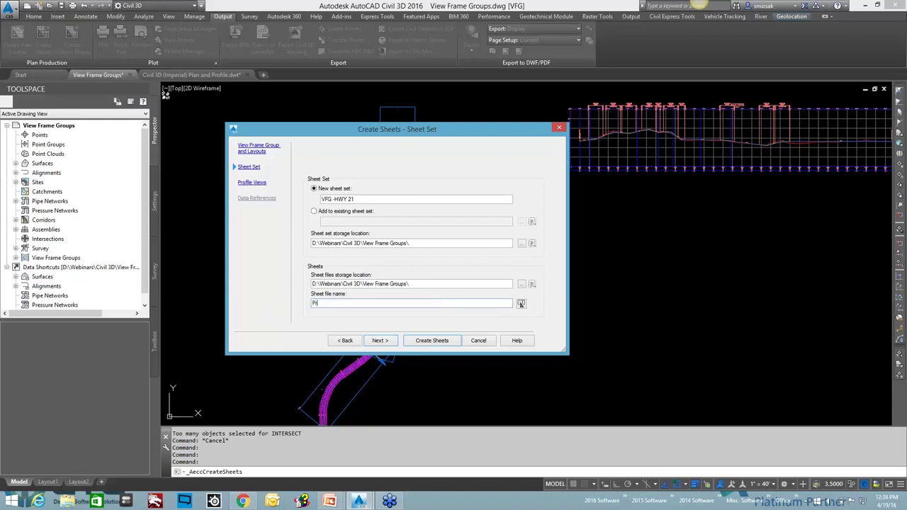
text(oject XYZ - HWY 21)
- On the Profile Views page, choose settings manually instead of copying from Hwy 216
click(379, 341)
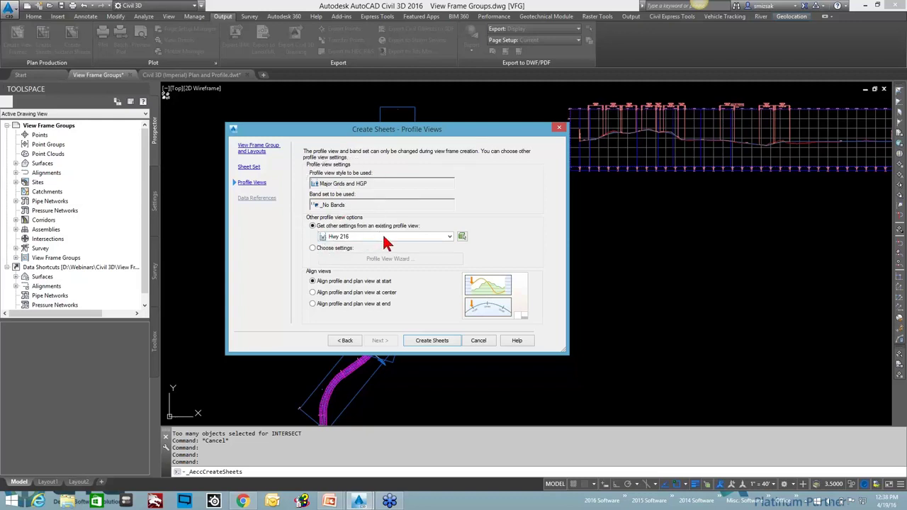
click(452, 241)
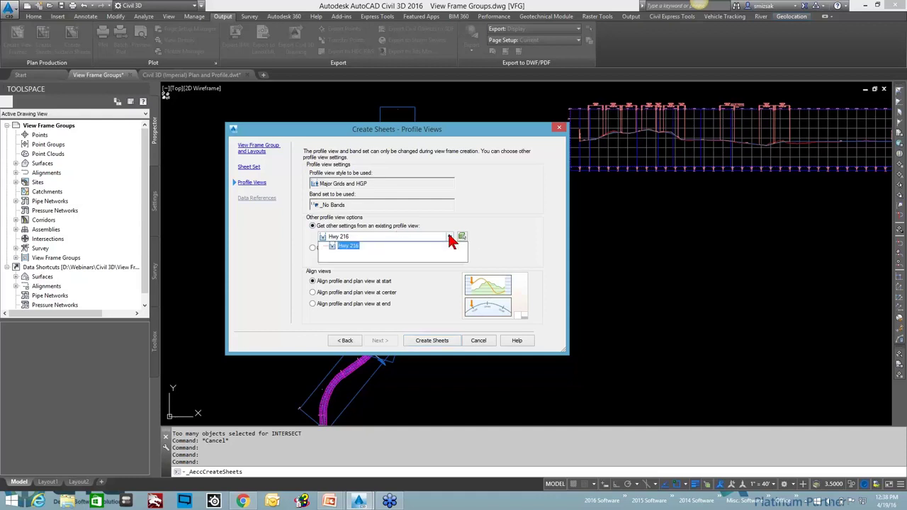
click(377, 245)
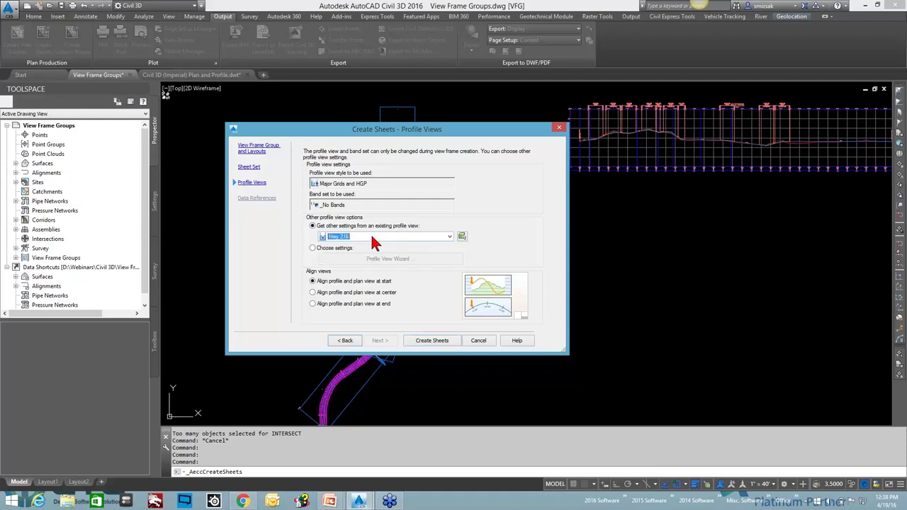
click(313, 249)
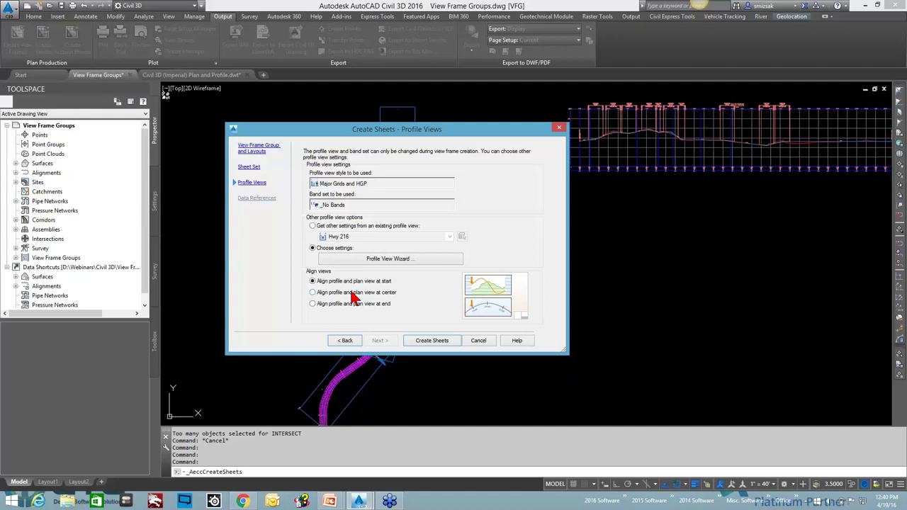
- Create the sheets, saving the drawing and picking the profile view origin in empty space
click(432, 341)
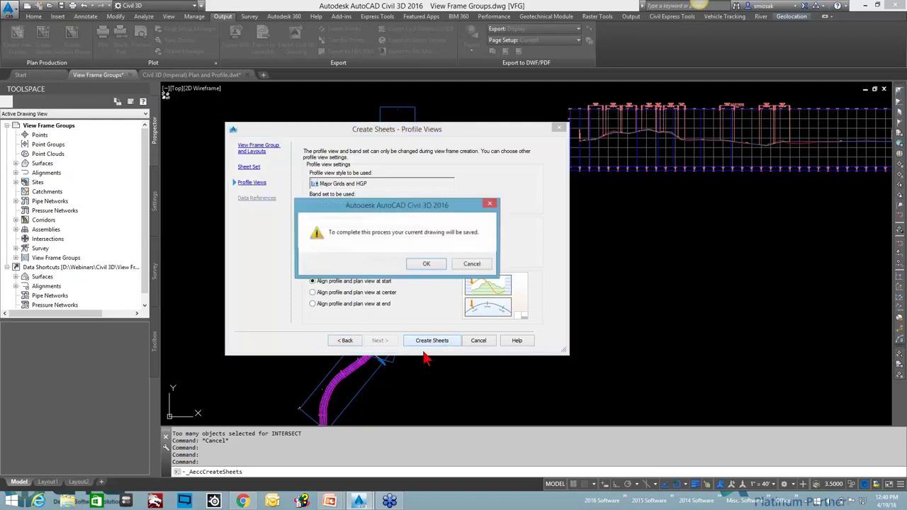
click(417, 264)
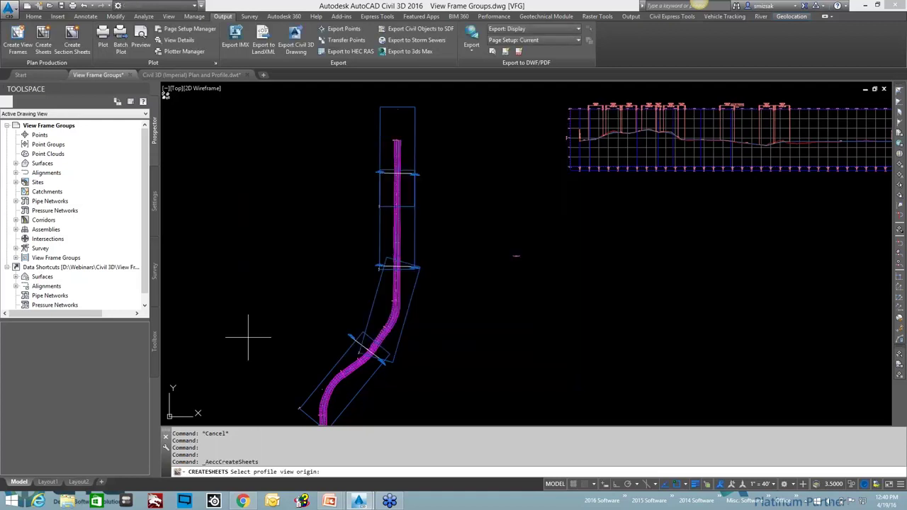
scroll(507, 291, down, 3)
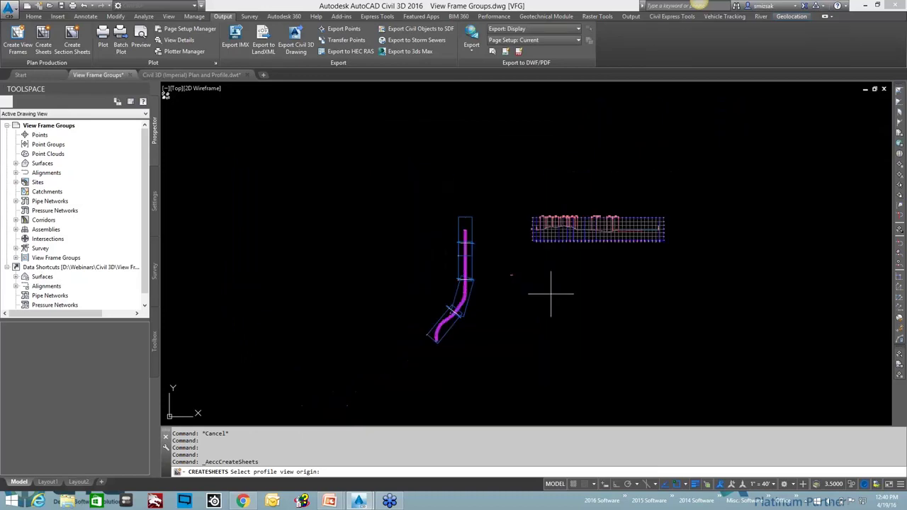
click(575, 331)
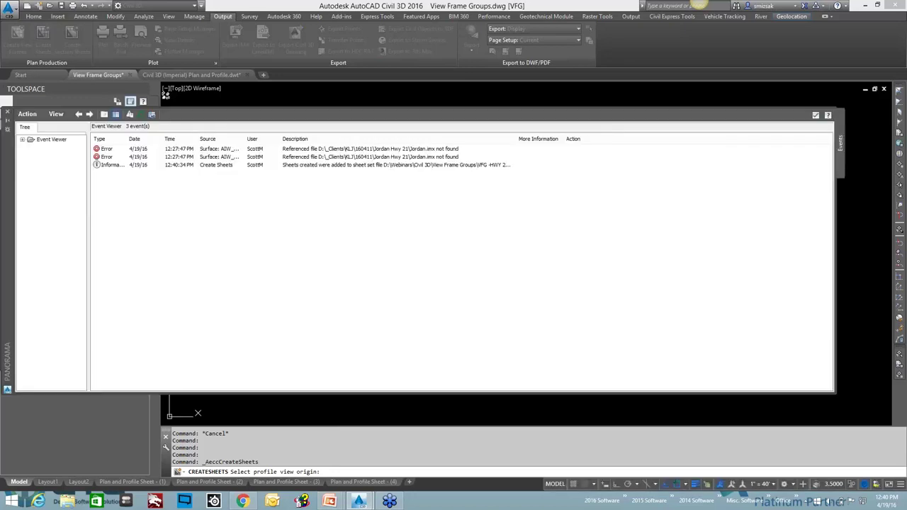
click(7, 112)
middle_drag(564, 355, 557, 272)
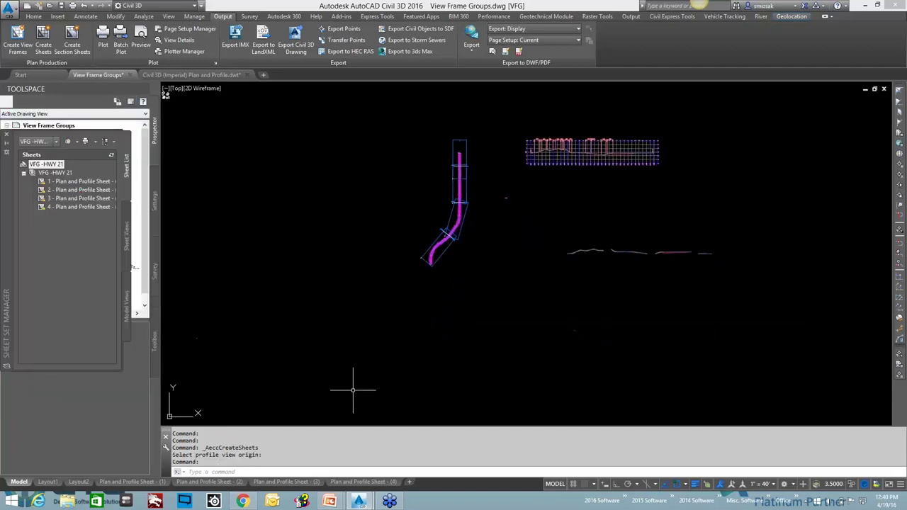
- Inspect the Plan and Profile Sheet - (1) layout's corridor plan, north arrow and 0–80' scale bar
click(132, 482)
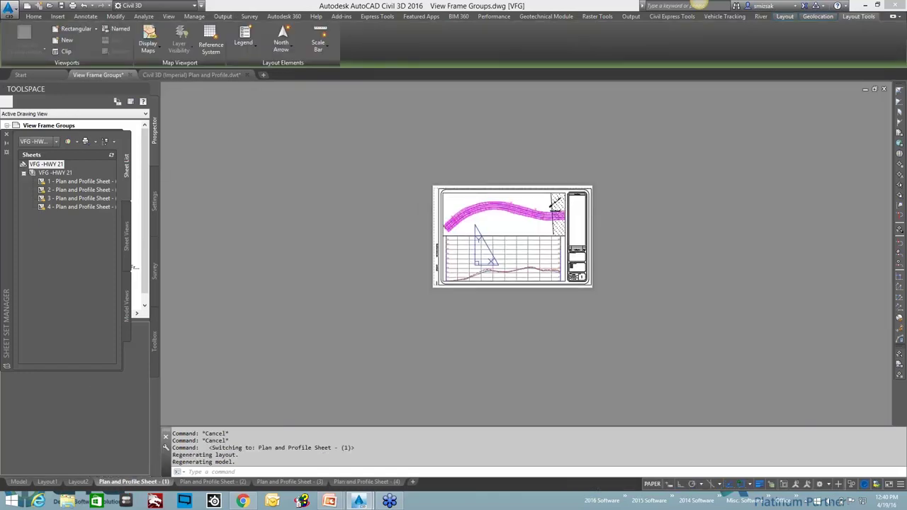
scroll(539, 207, up, 8)
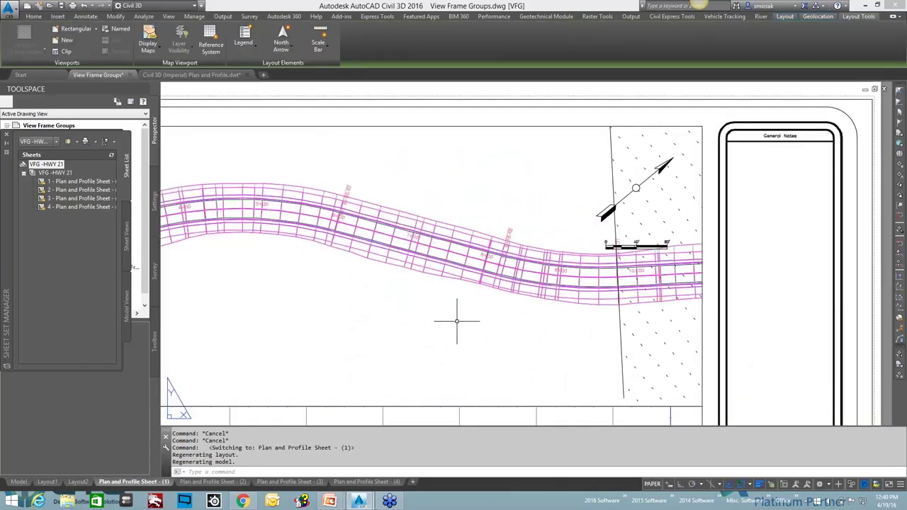
scroll(457, 321, down, 6)
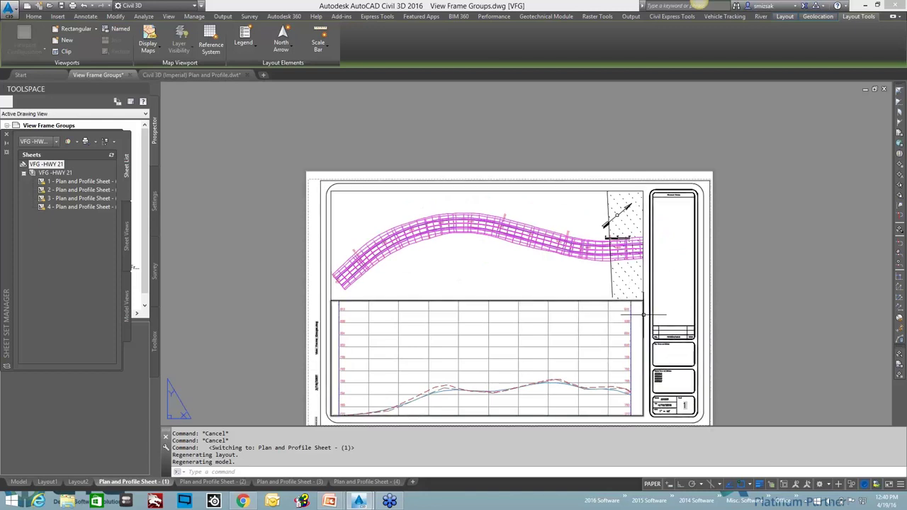
scroll(643, 314, up, 4)
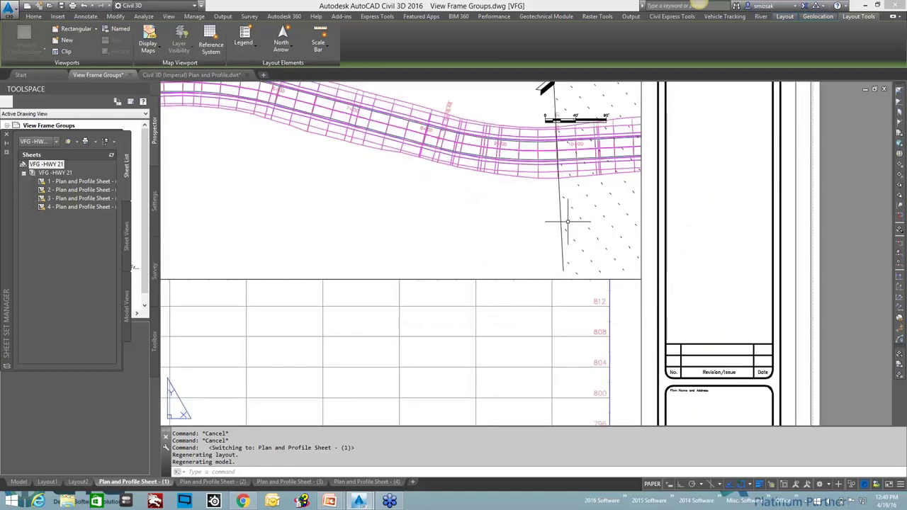
scroll(593, 201, up, 1)
scroll(594, 201, up, 2)
middle_drag(586, 197, 574, 365)
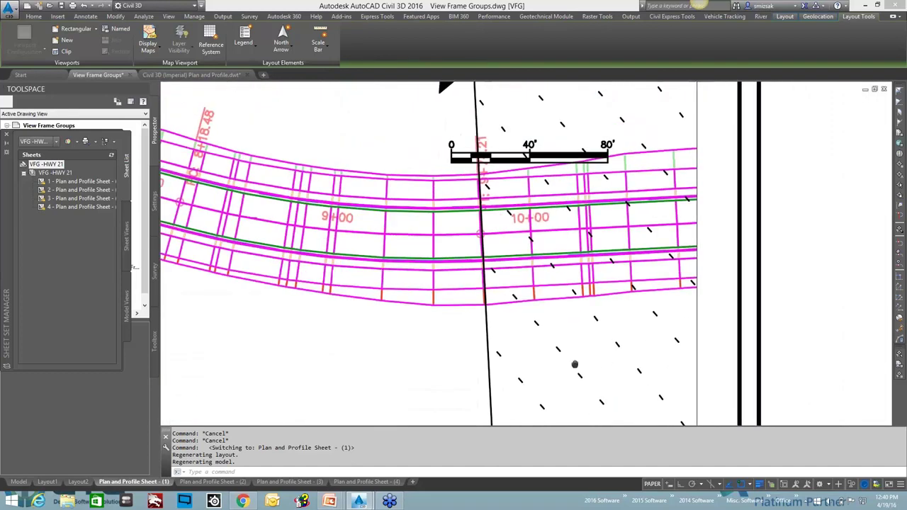
scroll(574, 358, down, 2)
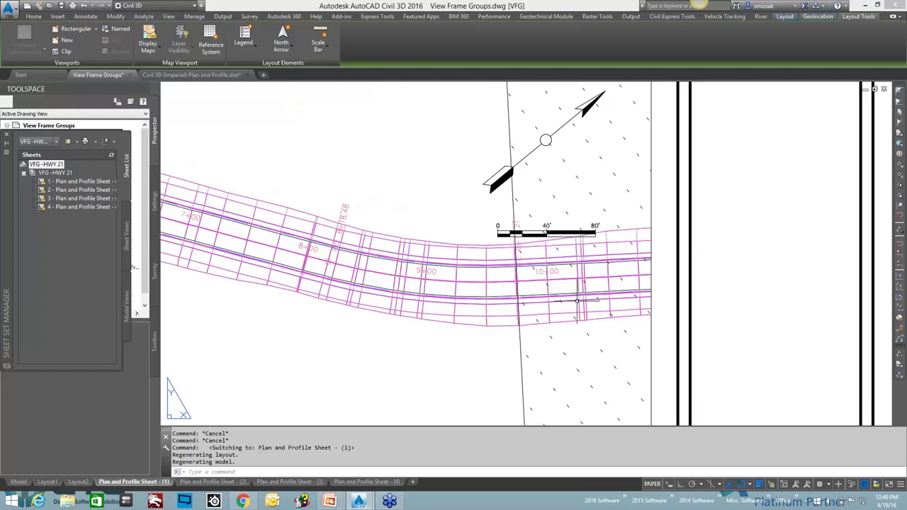
scroll(574, 303, down, 2)
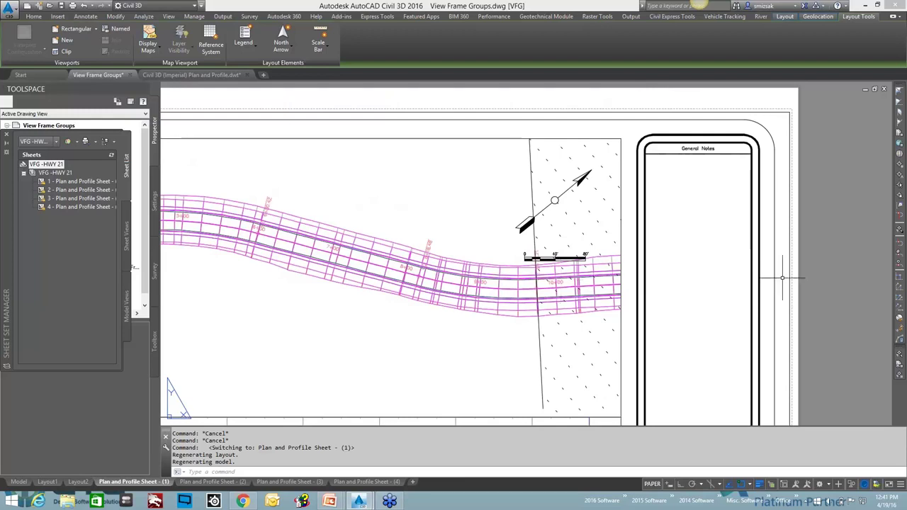
key(Escape)
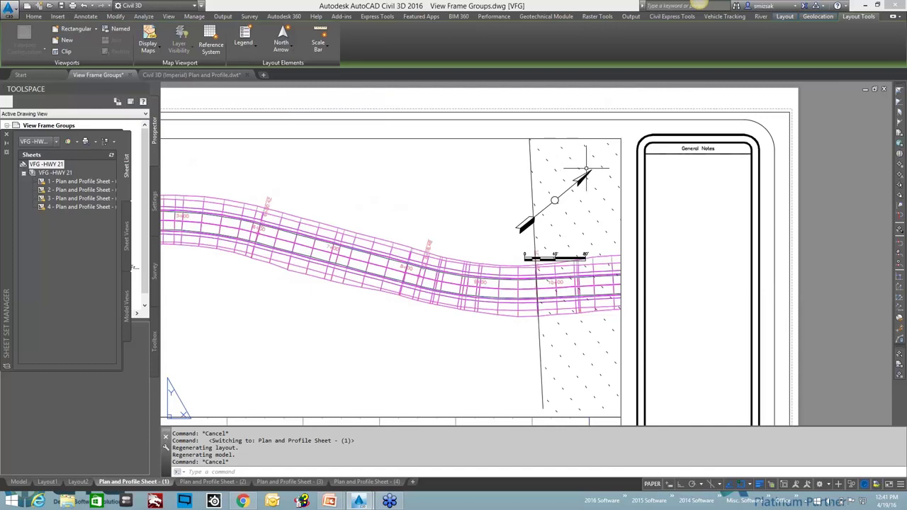
scroll(585, 186, down, 4)
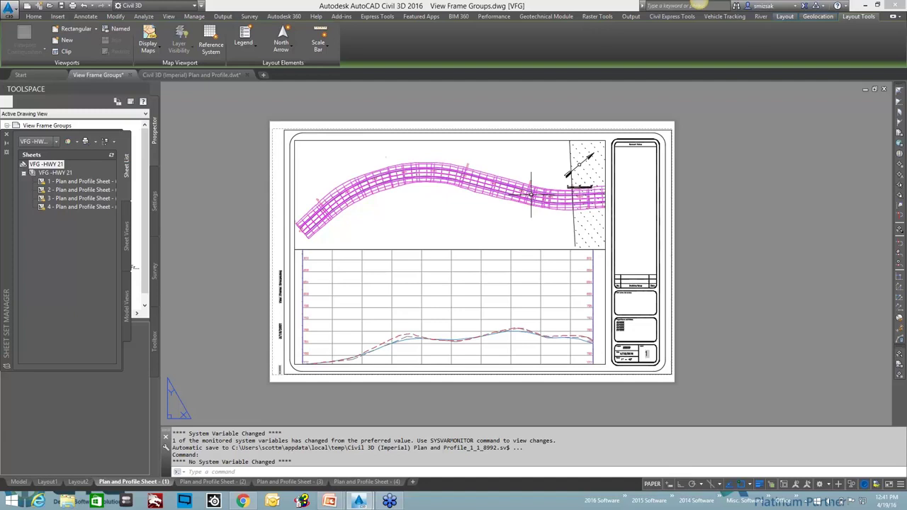
scroll(560, 172, up, 5)
scroll(585, 248, down, 2)
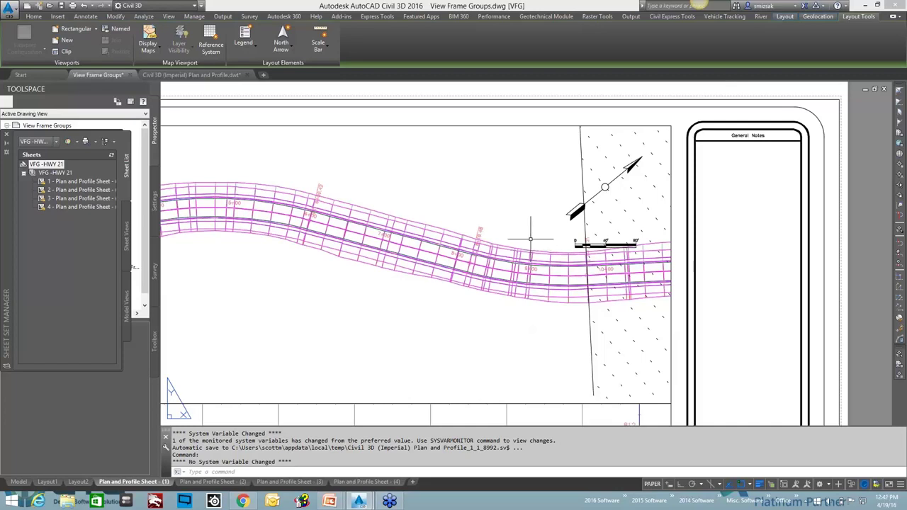
scroll(531, 237, down, 2)
scroll(396, 264, down, 3)
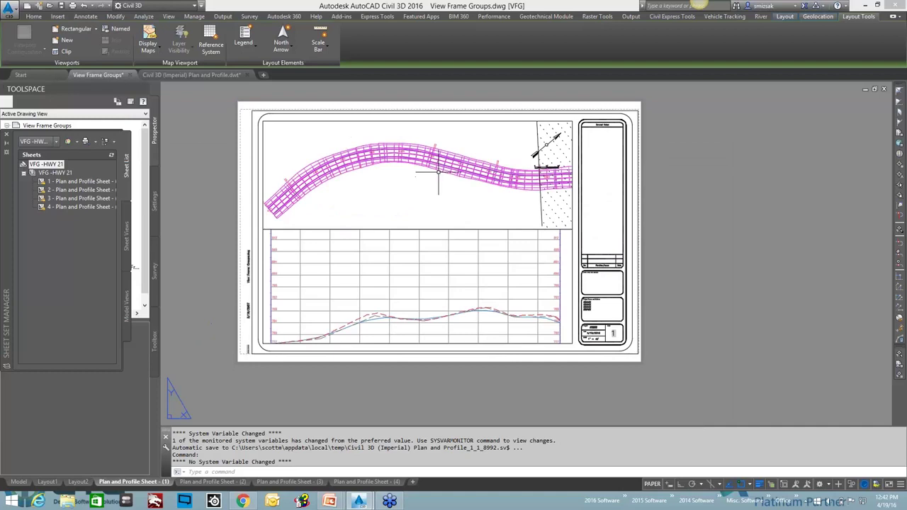